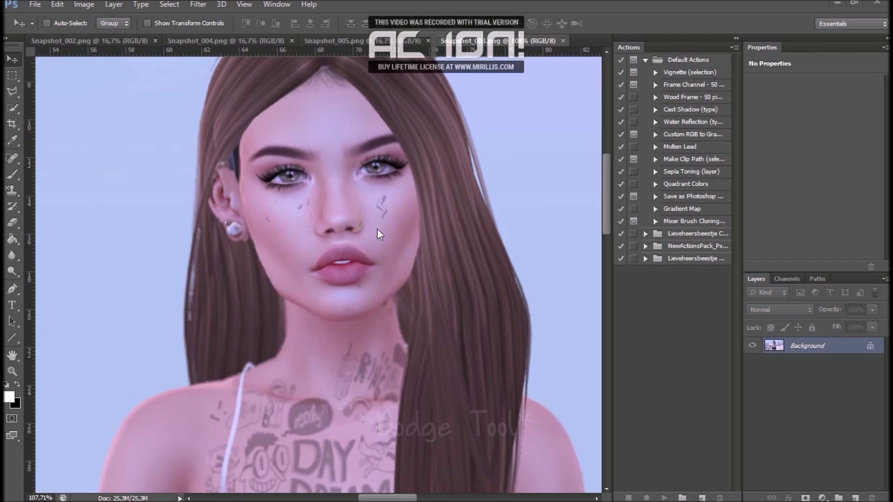
# Set up the Dodge tool with a 27 px soft brush for retouching the portrait.
pyautogui.click(13, 271)
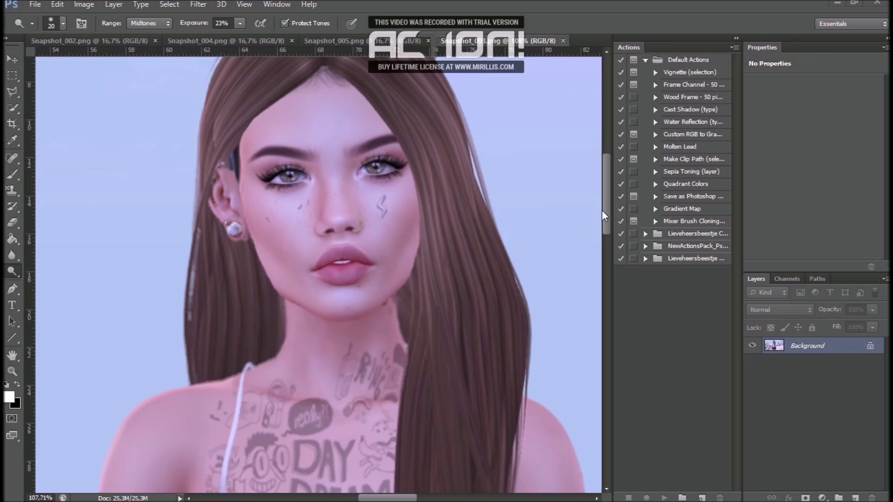
pyautogui.moveTo(600, 211); pyautogui.dragTo(600, 210)
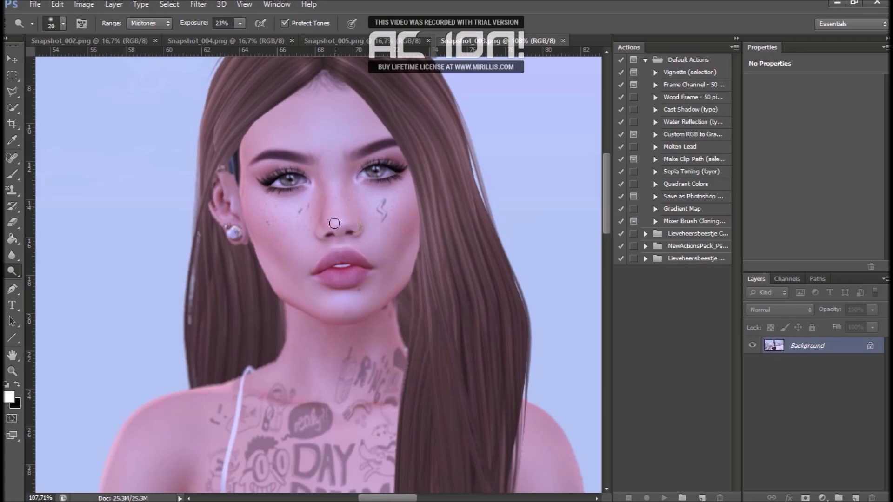
pyautogui.rightClick(410, 222)
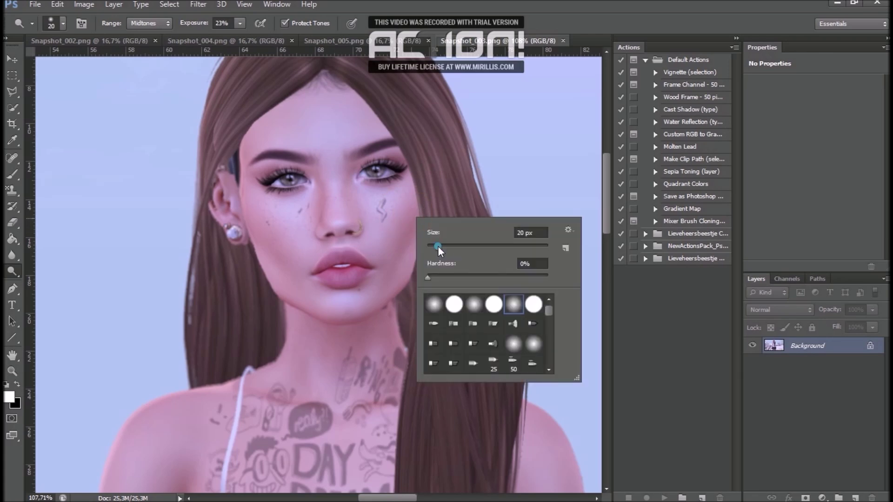
pyautogui.moveTo(438, 247); pyautogui.dragTo(442, 247)
pyautogui.moveTo(442, 247); pyautogui.dragTo(444, 247)
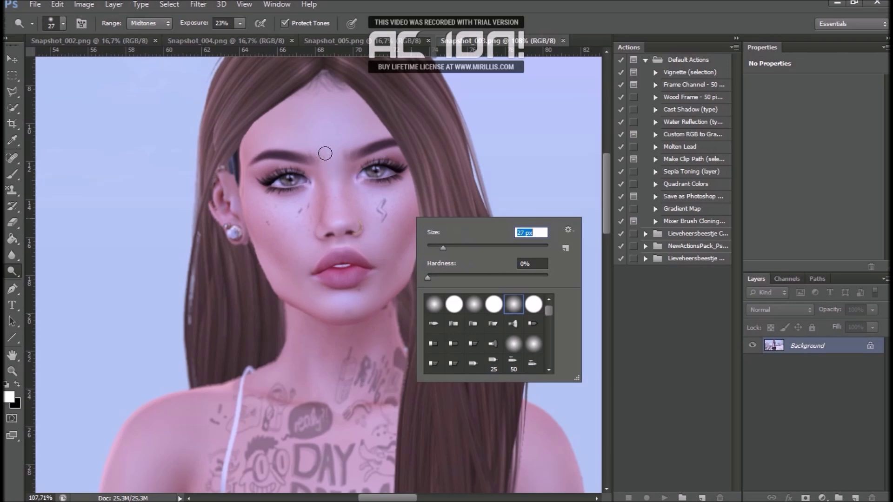
pyautogui.moveTo(607, 172); pyautogui.dragTo(607, 171)
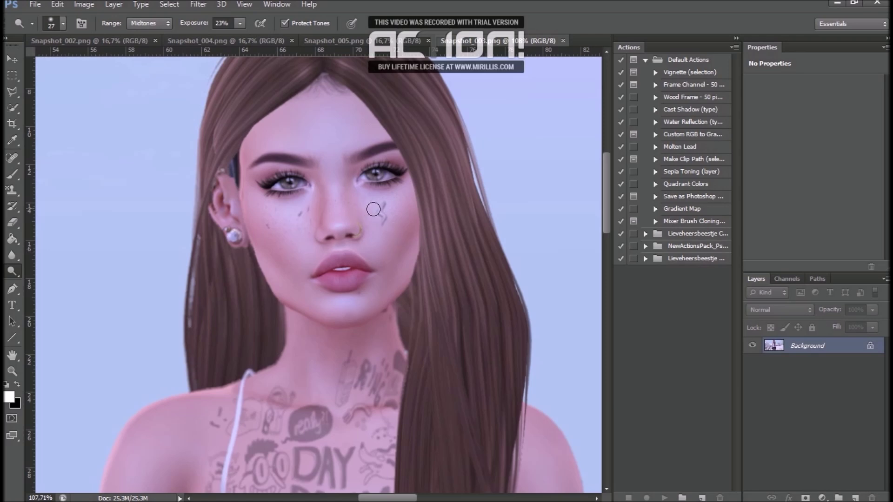
# Dodge the nose tip and the chin, and touch up the light and shadow around both eyebrows.
pyautogui.moveTo(344, 226); pyautogui.dragTo(336, 226)
pyautogui.moveTo(346, 302); pyautogui.dragTo(336, 304)
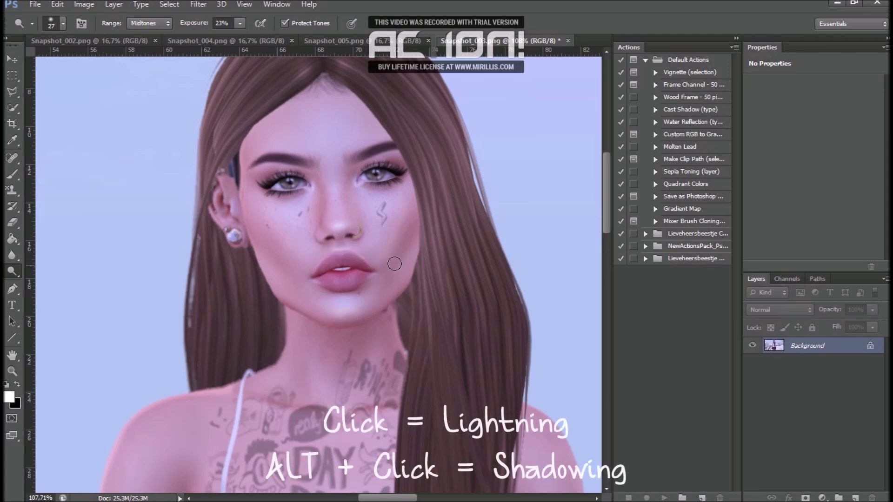
pyautogui.click(353, 160)
pyautogui.click(374, 155)
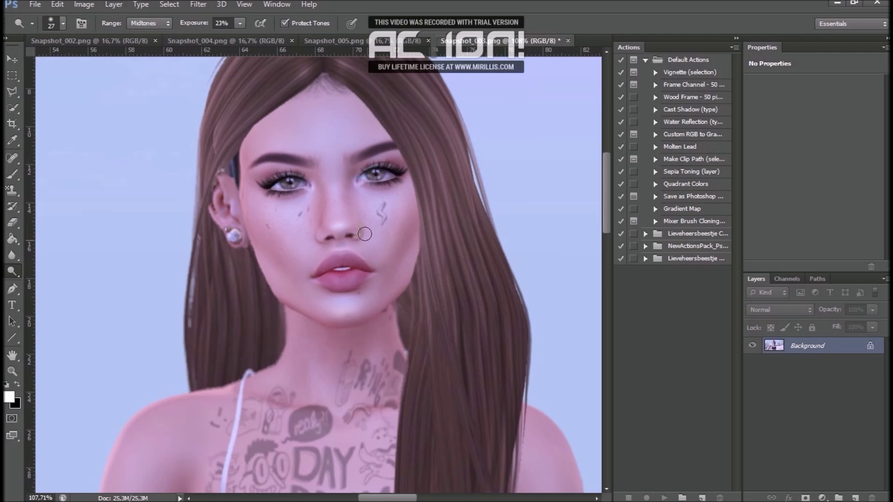
pyautogui.click(351, 155)
pyautogui.click(270, 154)
pyautogui.click(302, 155)
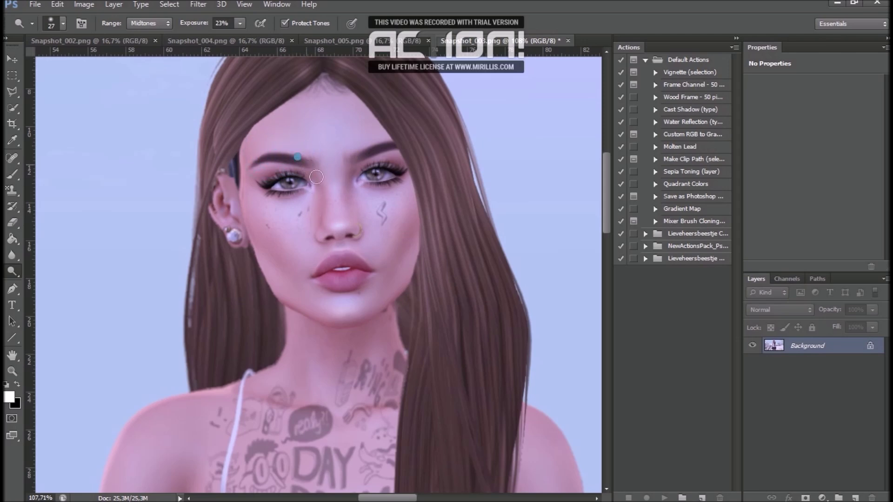
# Reduce the Dodge brush to 21 px and retouch the light and shadow around the nose.
pyautogui.rightClick(380, 192)
pyautogui.click(409, 219)
pyautogui.moveTo(408, 221); pyautogui.dragTo(407, 220)
pyautogui.click(328, 234)
pyautogui.click(302, 219)
pyautogui.click(347, 206)
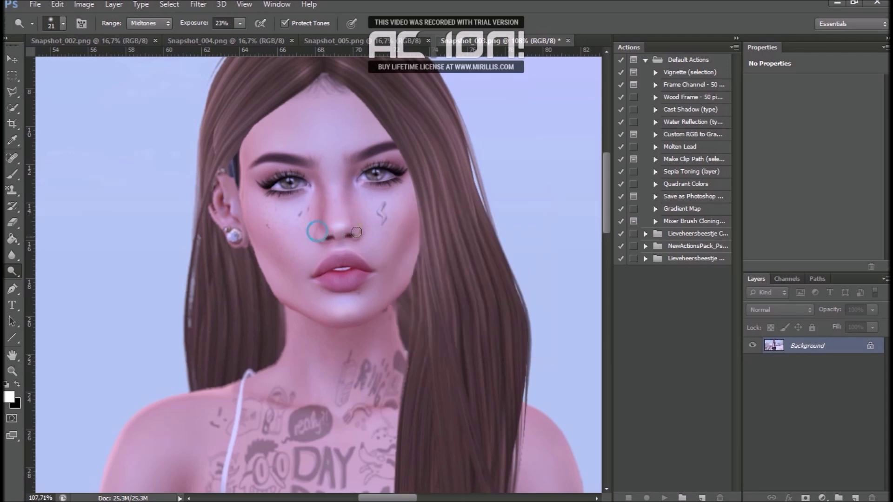
pyautogui.click(311, 229)
pyautogui.click(339, 236)
pyautogui.click(324, 237)
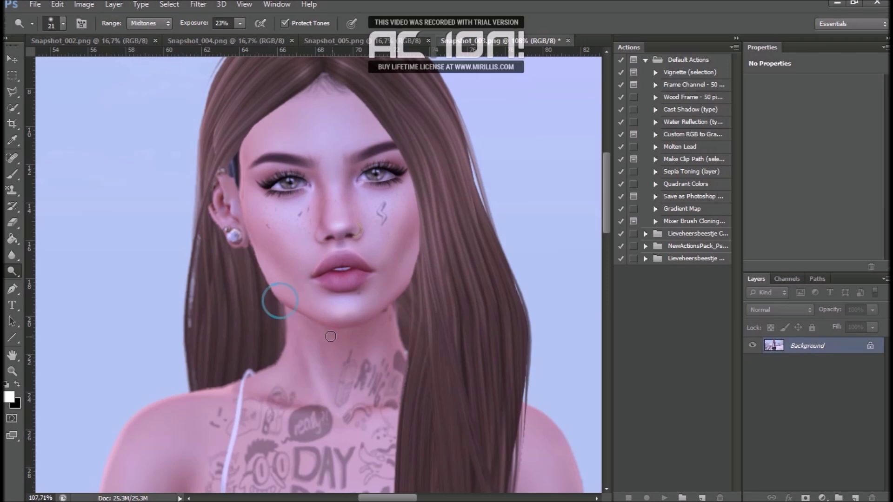
# Enlarge the brush to 42 px and retouch the light and shadow along the jawline, neck and tattooed chest.
pyautogui.rightClick(431, 330)
pyautogui.moveTo(454, 360); pyautogui.dragTo(468, 359)
pyautogui.moveTo(274, 297); pyautogui.dragTo(379, 324)
pyautogui.moveTo(300, 317)
pyautogui.mouseDown()
pyautogui.moveTo(350, 371)
pyautogui.moveTo(344, 346)
pyautogui.mouseUp()
pyautogui.moveTo(334, 328); pyautogui.dragTo(347, 362)
pyautogui.moveTo(385, 335); pyautogui.dragTo(370, 404)
pyautogui.moveTo(349, 434)
pyautogui.mouseDown()
pyautogui.moveTo(338, 420)
pyautogui.moveTo(247, 415)
pyautogui.moveTo(273, 414)
pyautogui.moveTo(251, 436)
pyautogui.moveTo(240, 378)
pyautogui.moveTo(223, 489)
pyautogui.mouseUp()
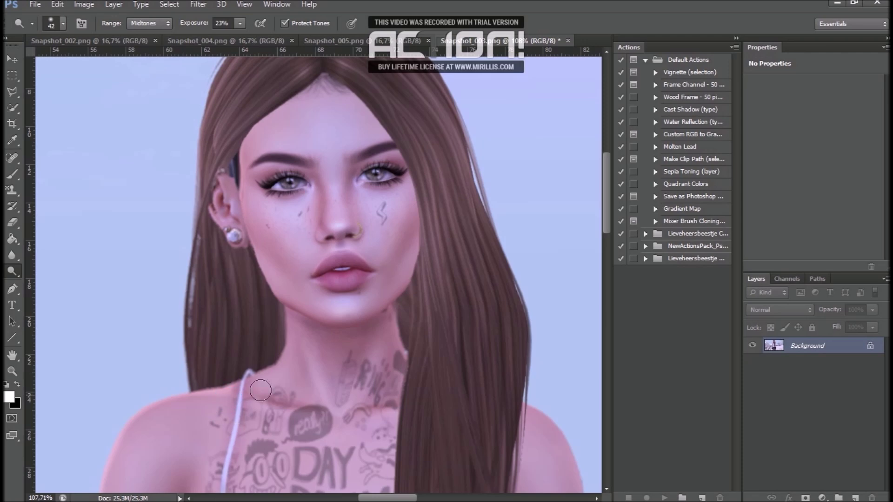
# Brush light and shadow over the bare shoulder and upper arm beside the white strap.
pyautogui.moveTo(236, 379)
pyautogui.mouseDown()
pyautogui.moveTo(191, 402)
pyautogui.moveTo(256, 400)
pyautogui.moveTo(134, 477)
pyautogui.mouseUp()
pyautogui.moveTo(214, 390)
pyautogui.mouseDown()
pyautogui.moveTo(219, 409)
pyautogui.moveTo(130, 486)
pyautogui.mouseUp()
pyautogui.moveTo(198, 460)
pyautogui.mouseDown()
pyautogui.moveTo(185, 475)
pyautogui.moveTo(204, 473)
pyautogui.mouseUp()
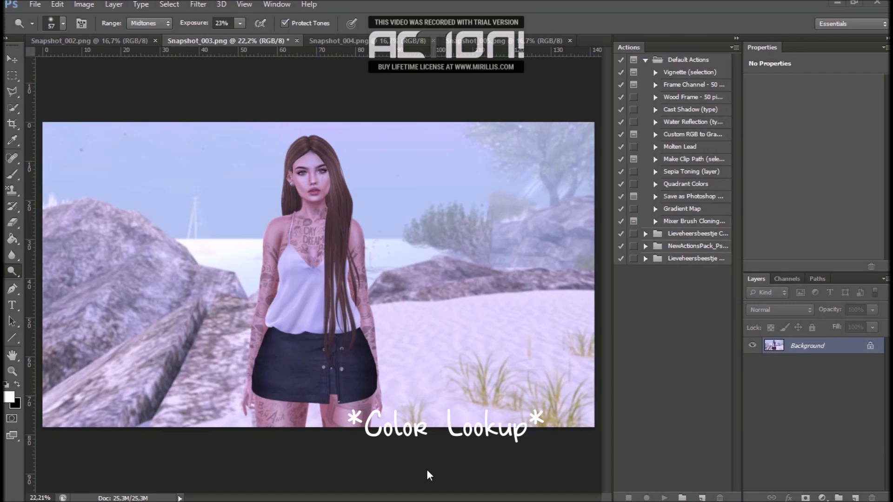
# Open the Color Lookup adjustment for the image and choose the 2Strip.look 3D LUT.
pyautogui.click(80, 5)
pyautogui.moveTo(141, 34)
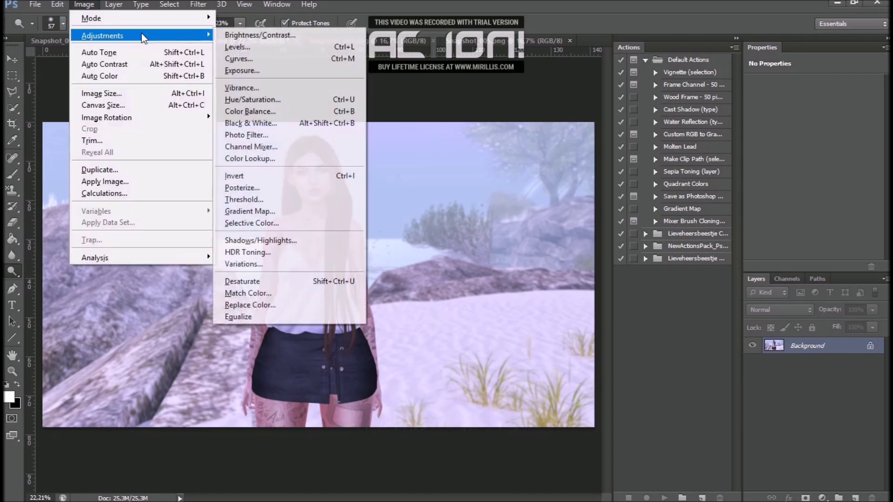
pyautogui.click(269, 160)
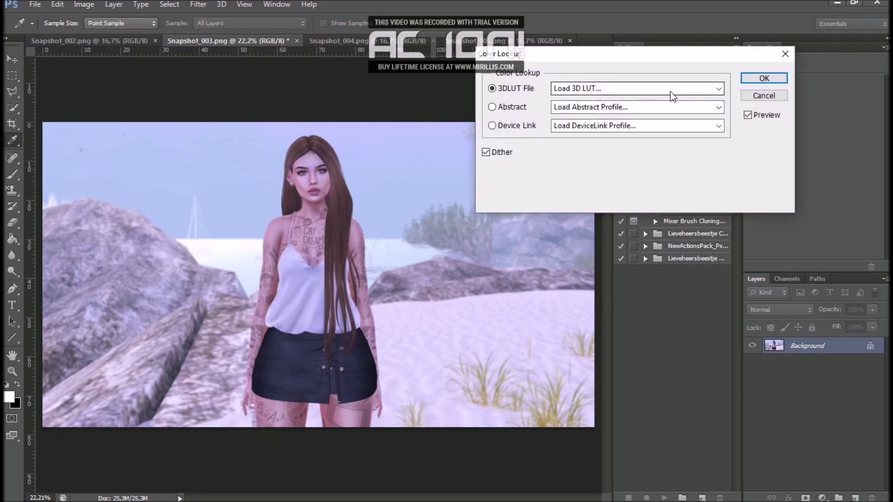
pyautogui.click(716, 88)
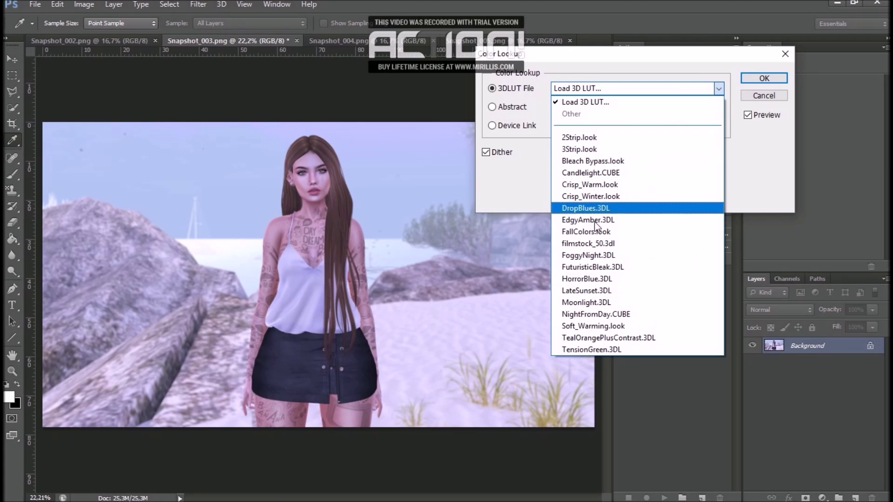
pyautogui.click(598, 136)
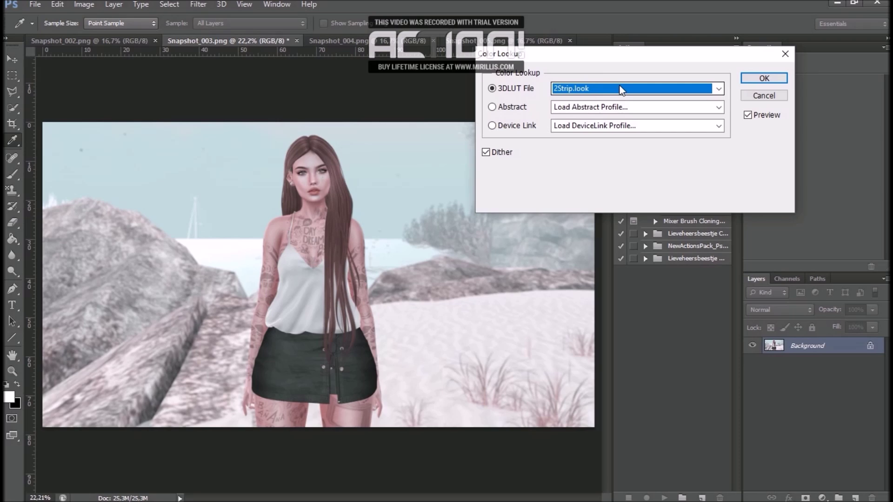
# Preview the remaining 3D LUT presets on the image one by one, through TensionGreen.3DL.
pyautogui.press('Down')
pyautogui.press('Down')
pyautogui.press('Down')
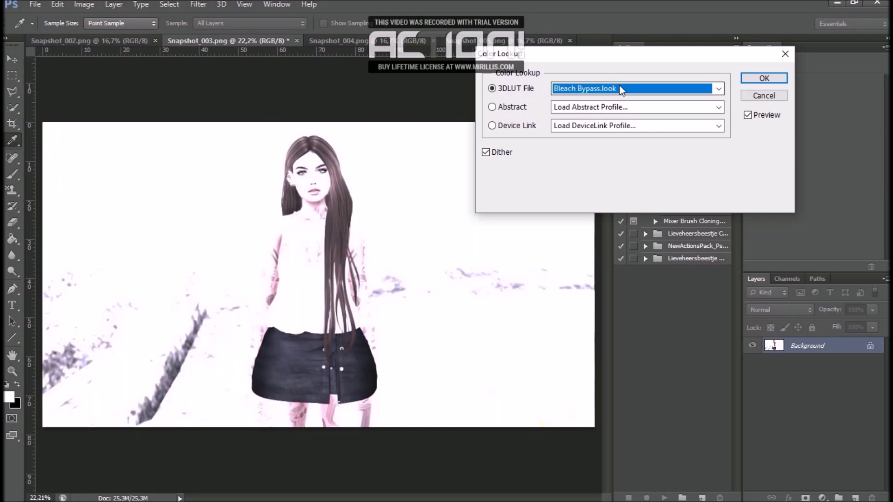
pyautogui.press('Down')
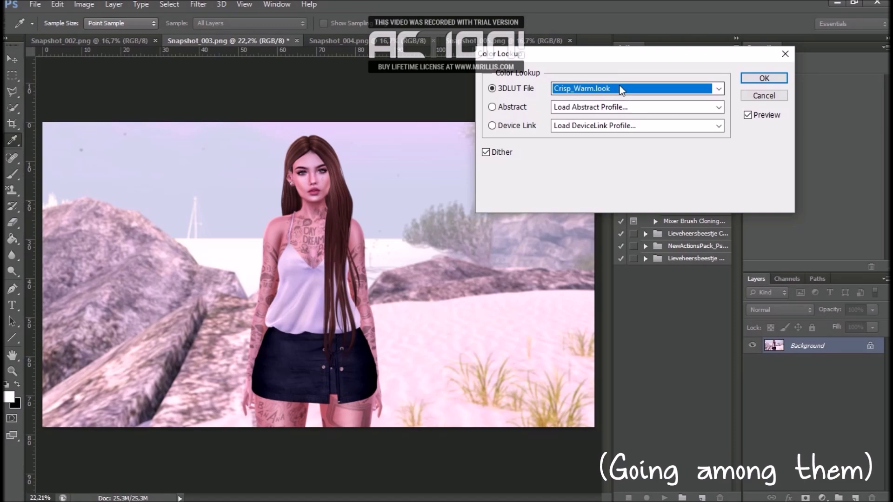
pyautogui.press('Down')
pyautogui.press('Down')
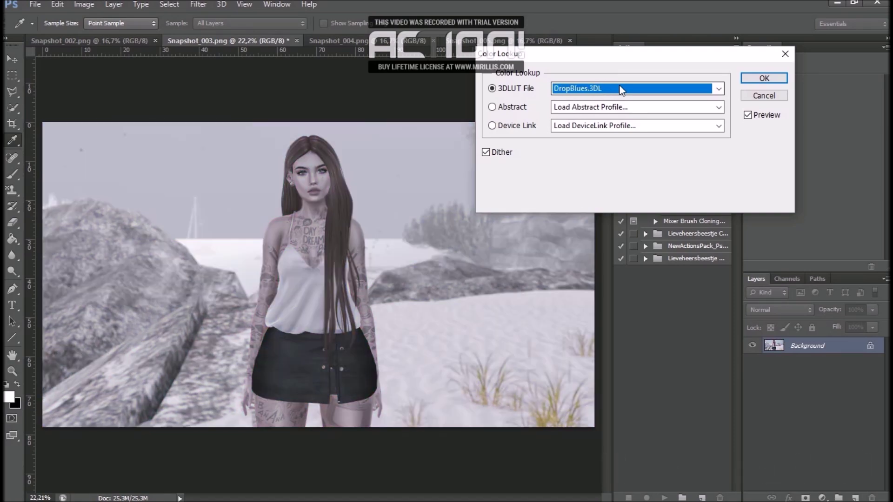
pyautogui.press('Down')
pyautogui.press('Down')
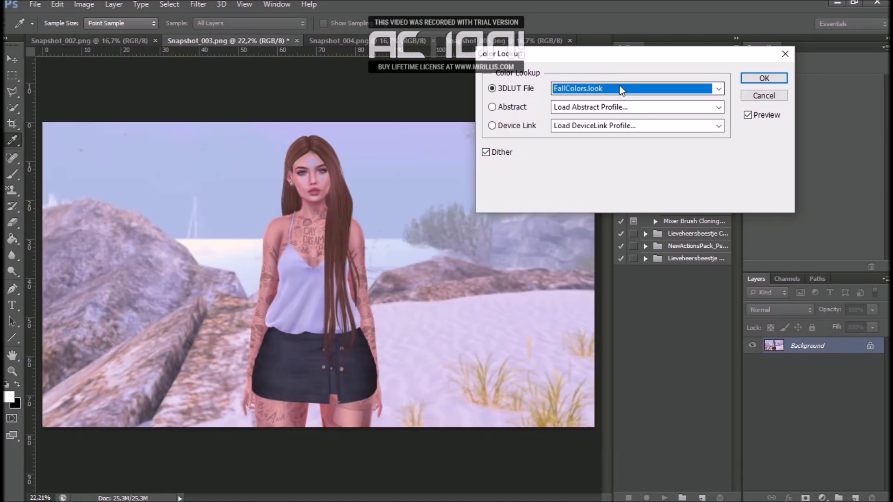
pyautogui.press('Down')
pyautogui.press('Down')
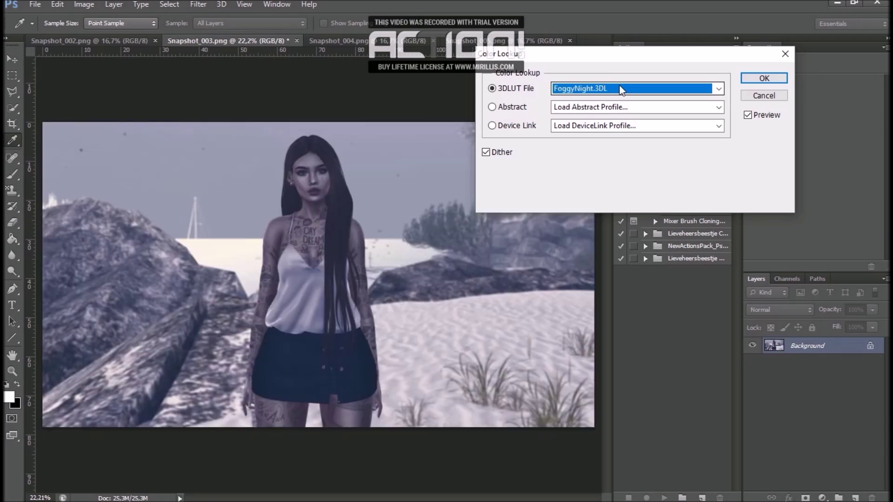
pyautogui.press('Down')
pyautogui.press('Down')
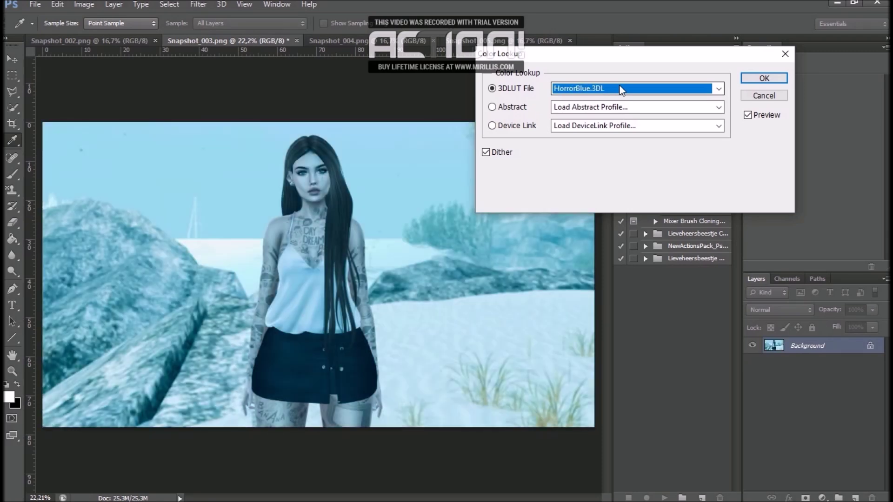
pyautogui.press('Down')
pyautogui.press('Down')
pyautogui.press('Down')
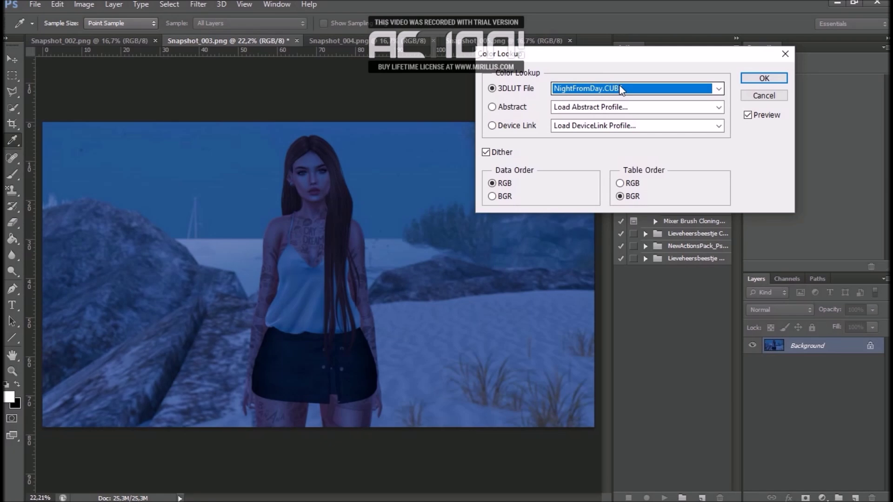
pyautogui.press('Down')
pyautogui.press('Down')
pyautogui.press('Down')
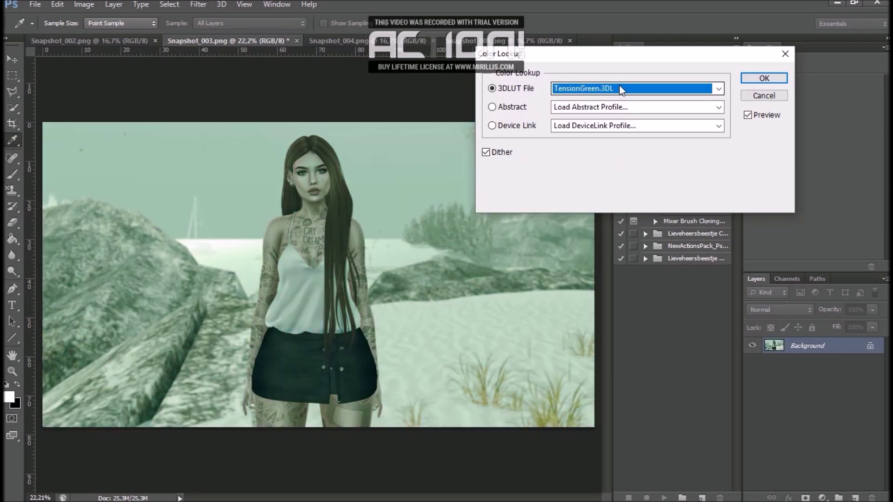
# Choose the 3Strip.look 3D LUT, compare it with the original image and apply the colour lookup.
pyautogui.click(719, 89)
pyautogui.click(580, 150)
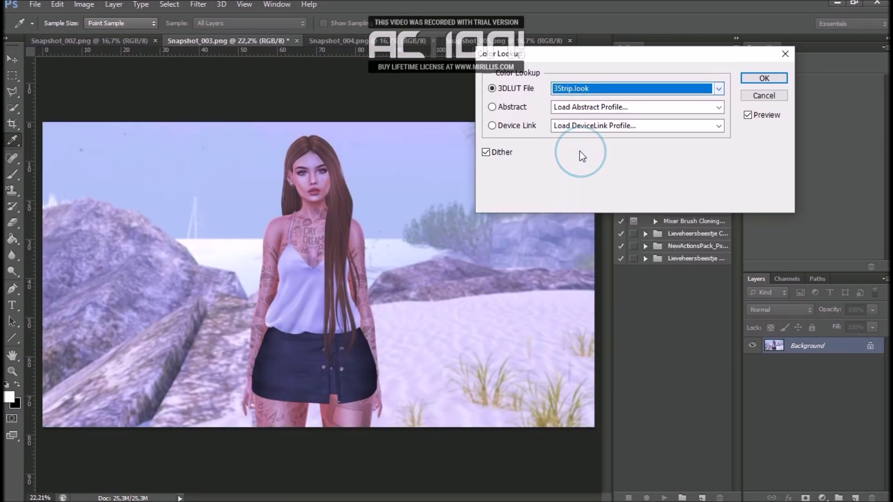
pyautogui.click(748, 115)
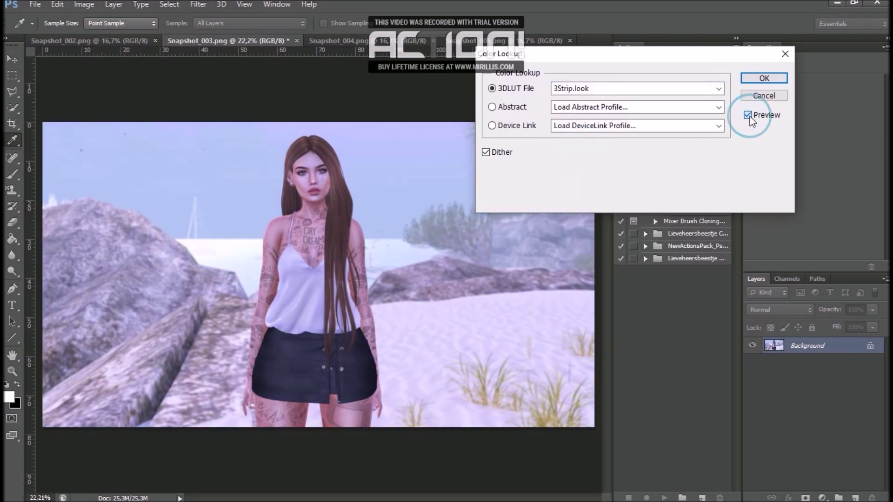
pyautogui.click(763, 78)
pyautogui.press('o')
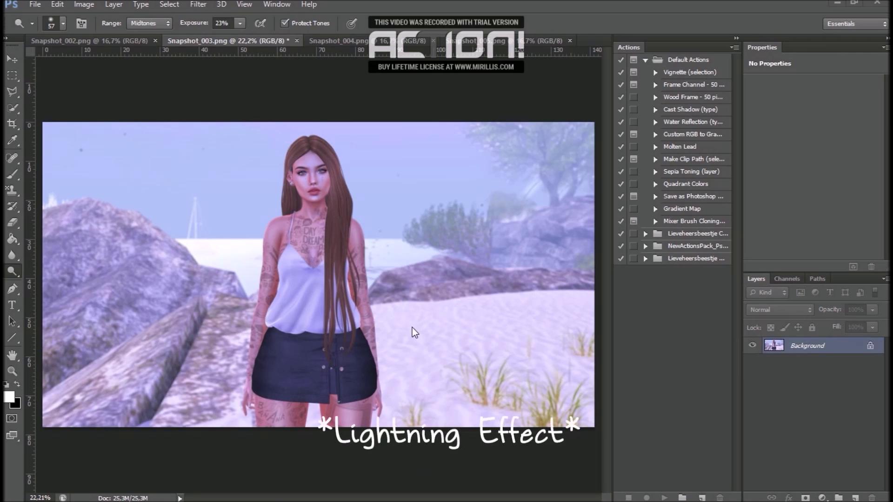
# Start the Lighting Effects filter and try the spot light centred below the figure.
pyautogui.click(198, 4)
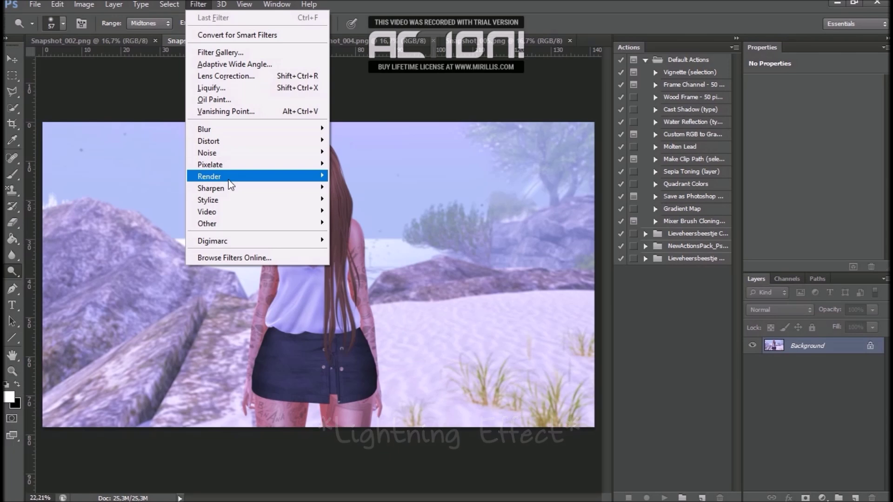
pyautogui.moveTo(228, 180)
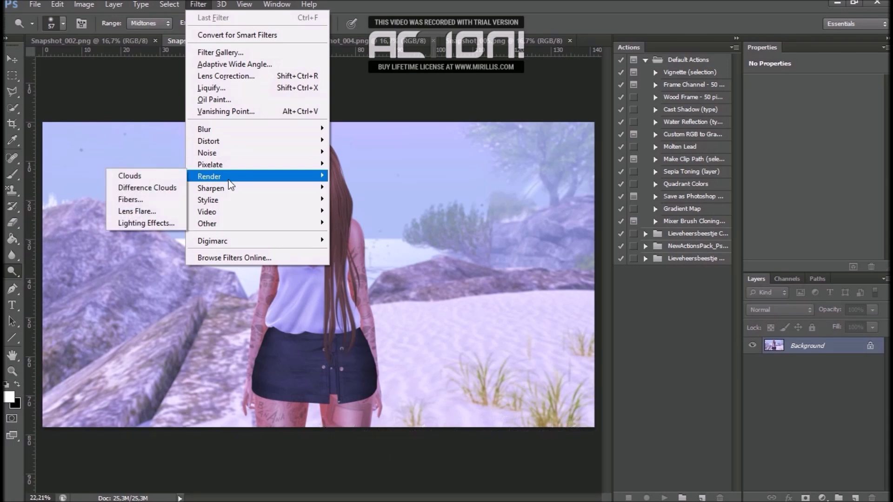
pyautogui.click(133, 222)
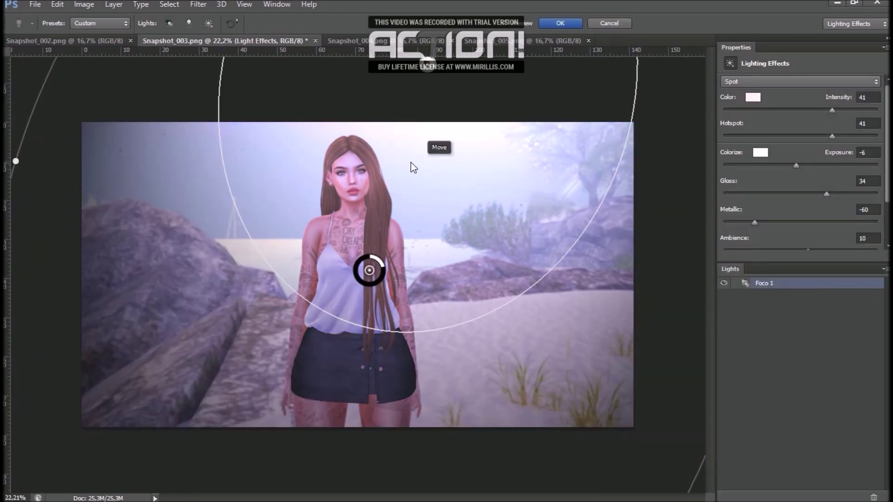
pyautogui.moveTo(381, 260); pyautogui.dragTo(400, 293)
pyautogui.moveTo(429, 146); pyautogui.dragTo(415, 200)
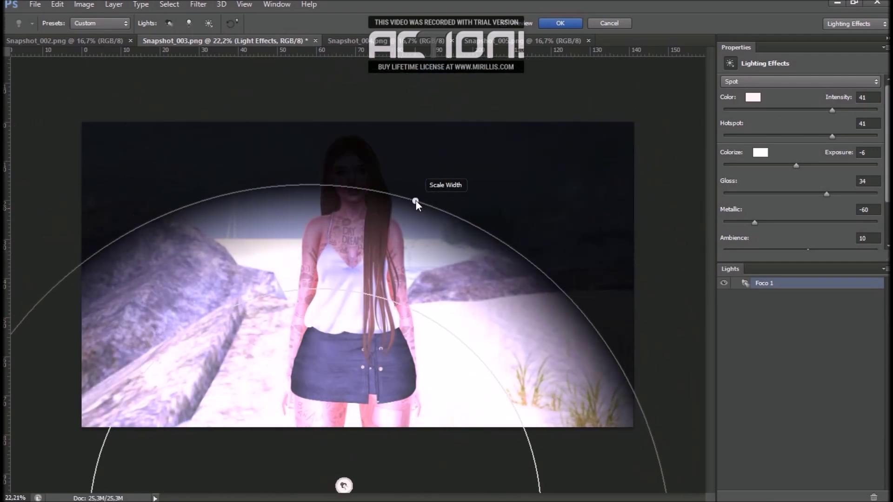
pyautogui.moveTo(417, 234)
pyautogui.mouseDown()
pyautogui.moveTo(462, 127)
pyautogui.moveTo(406, 235)
pyautogui.mouseUp()
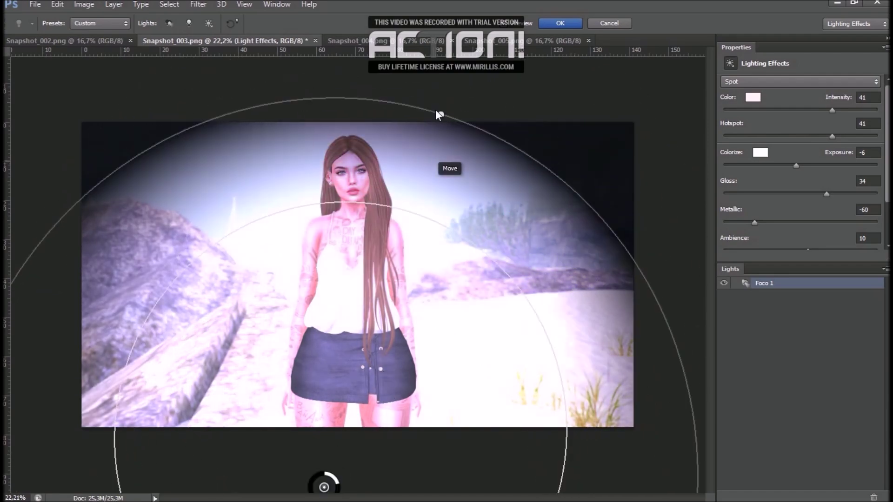
# Widen and rotate the spot light, centring it on the woman's torso so it brightens the sky and beach.
pyautogui.moveTo(444, 111); pyautogui.dragTo(523, 2)
pyautogui.moveTo(374, 296); pyautogui.dragTo(408, 455)
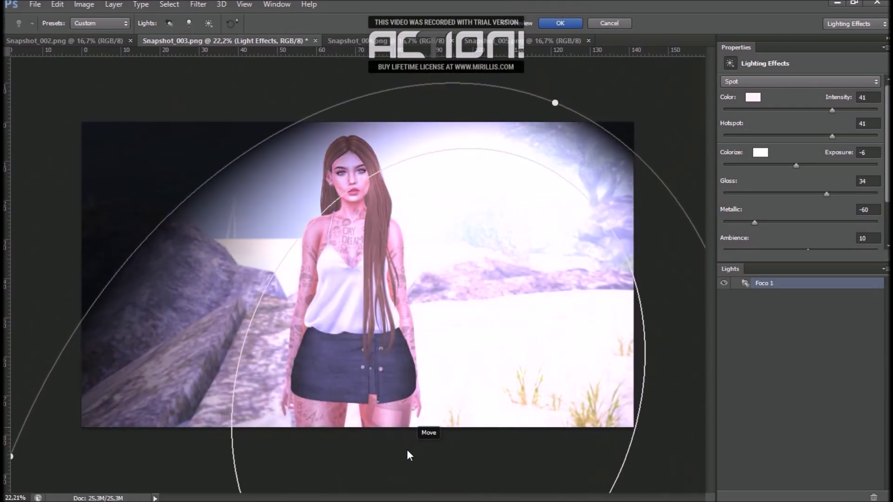
pyautogui.moveTo(558, 114); pyautogui.dragTo(578, 53)
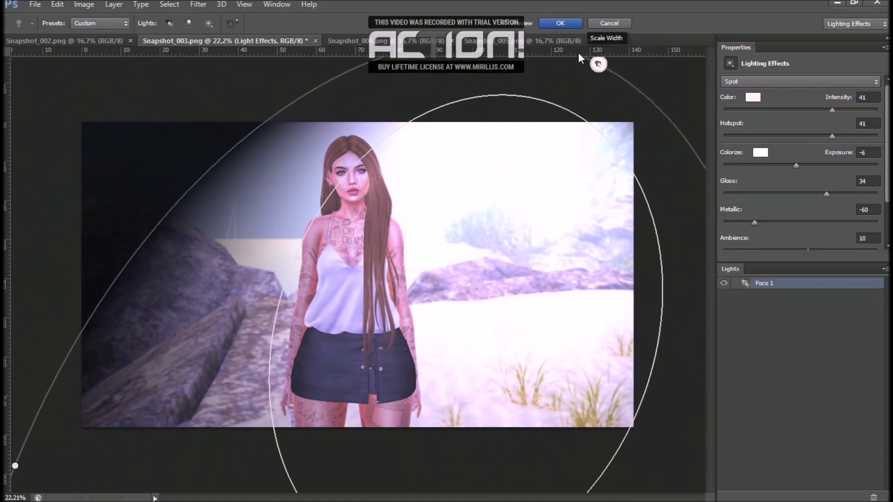
pyautogui.moveTo(494, 304); pyautogui.dragTo(454, 292)
pyautogui.moveTo(486, 206); pyautogui.dragTo(484, 101)
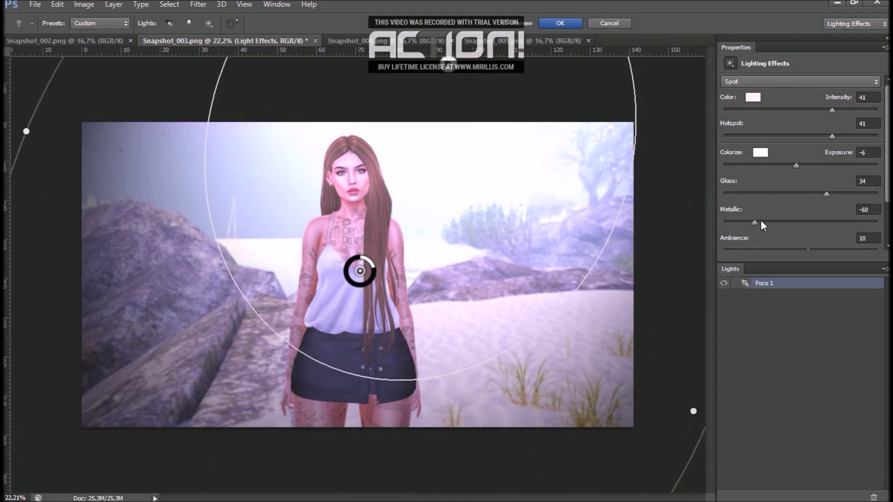
# Try a strong orange for the spot light's colour, and settle on the pale tint #fff2ed.
pyautogui.click(752, 96)
pyautogui.moveTo(505, 72); pyautogui.dragTo(646, 16)
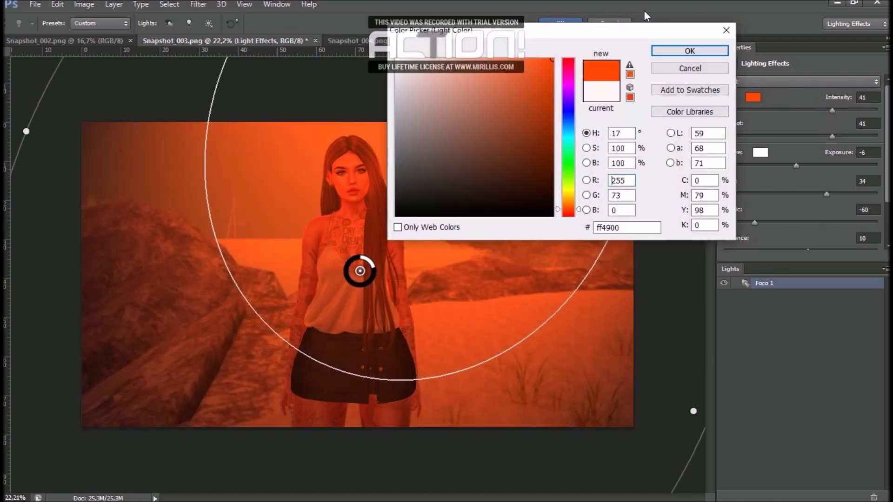
pyautogui.moveTo(419, 75)
pyautogui.mouseDown()
pyautogui.moveTo(392, 59)
pyautogui.moveTo(406, 57)
pyautogui.mouseUp()
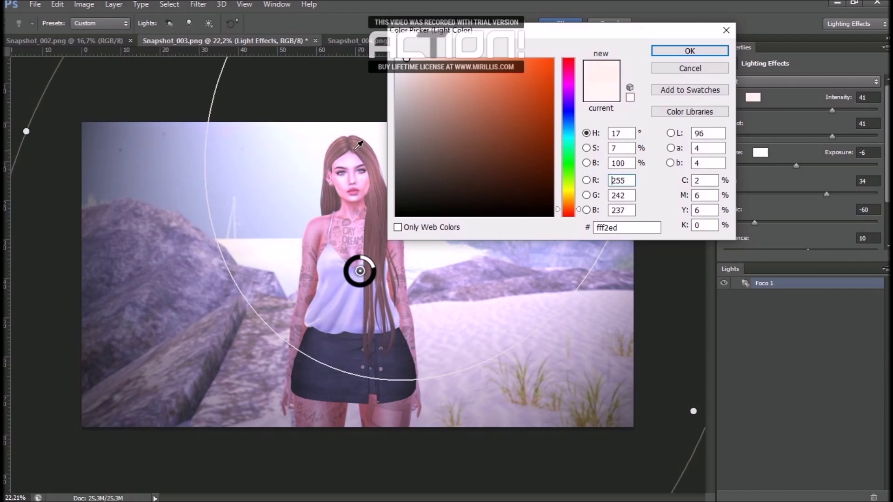
pyautogui.click(686, 52)
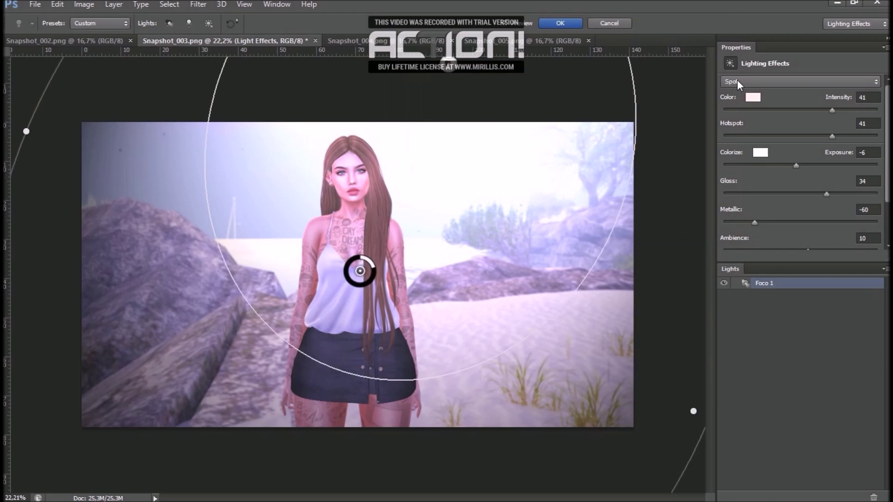
# Keep the spot light's intensity at 41, reduce its hotspot to 31 and lower the exposure to -13.
pyautogui.moveTo(829, 108)
pyautogui.mouseDown()
pyautogui.moveTo(838, 114)
pyautogui.moveTo(822, 114)
pyautogui.moveTo(832, 113)
pyautogui.mouseUp()
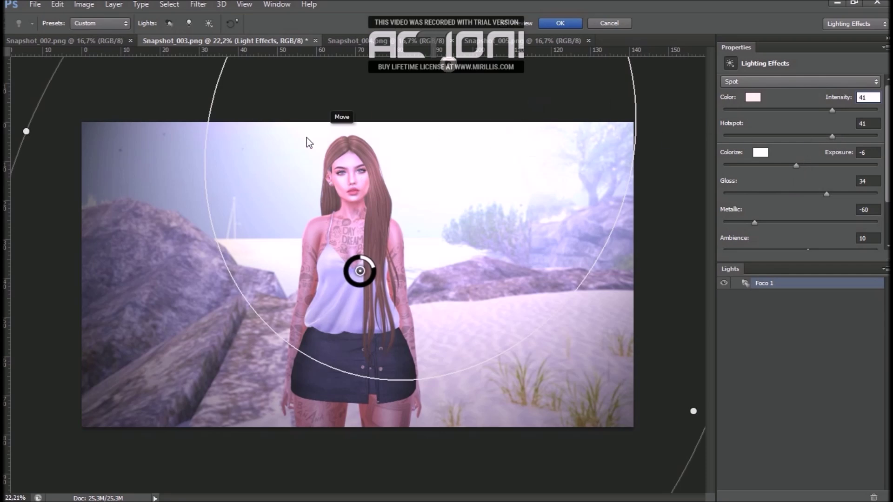
pyautogui.moveTo(830, 137)
pyautogui.mouseDown()
pyautogui.moveTo(815, 134)
pyautogui.moveTo(824, 134)
pyautogui.mouseUp()
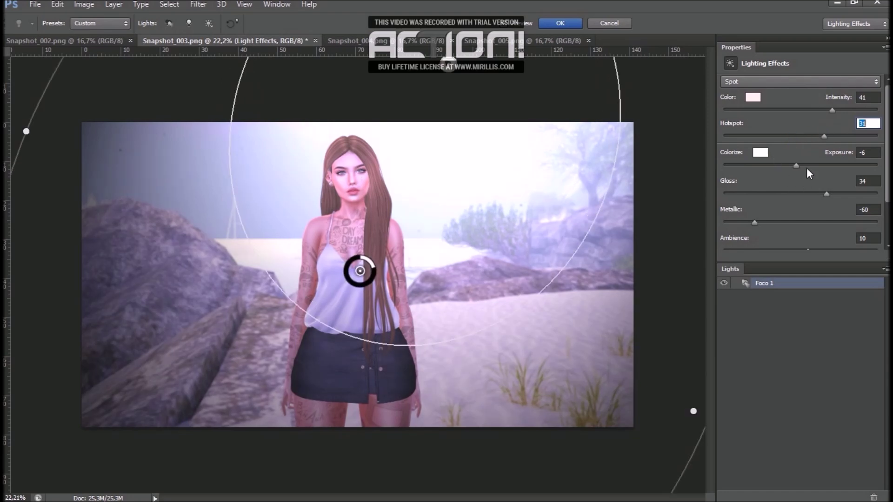
pyautogui.moveTo(796, 165); pyautogui.dragTo(787, 165)
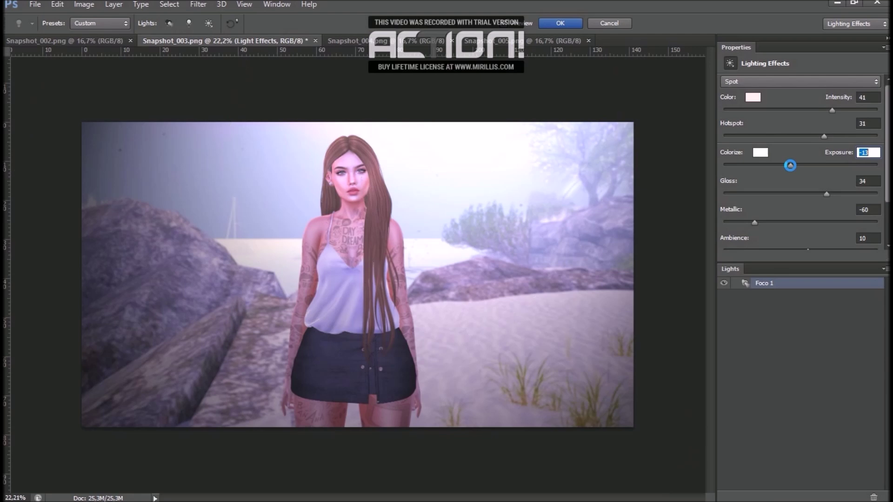
# Set the lighting's gloss to 27, metallic to -67 and ambience to 2, and apply the filter to the image.
pyautogui.moveTo(827, 193); pyautogui.dragTo(728, 200)
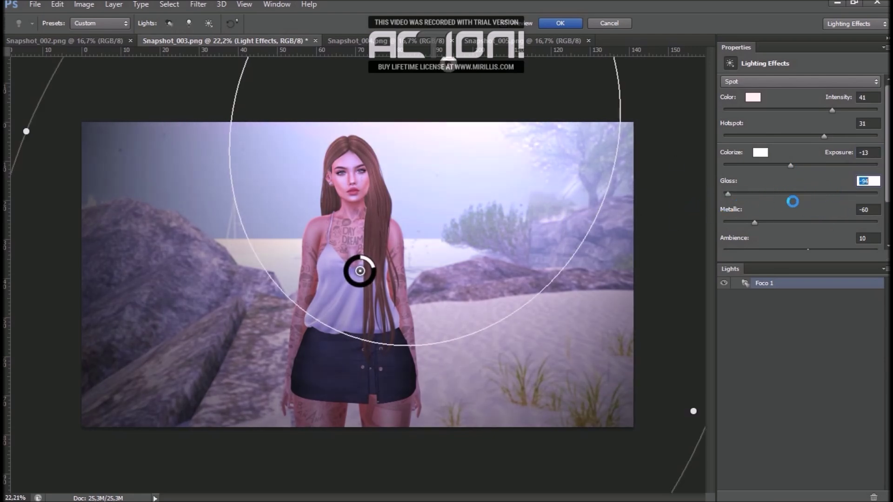
pyautogui.moveTo(793, 201); pyautogui.dragTo(820, 199)
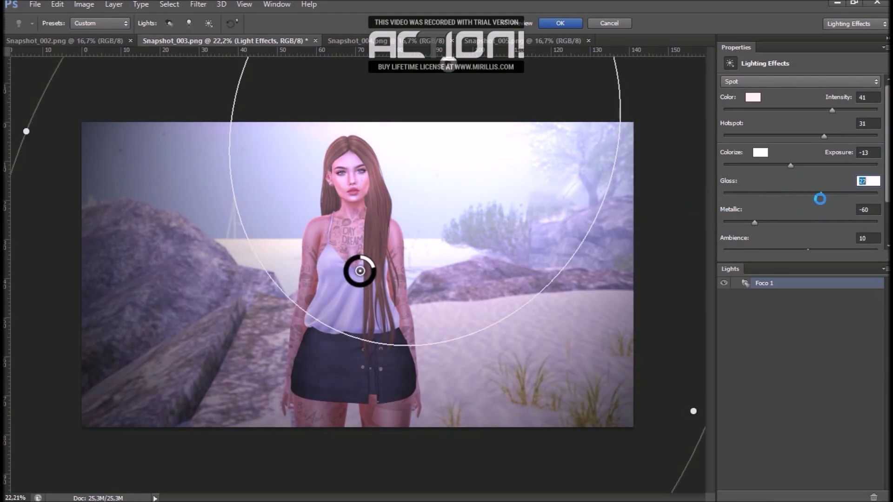
pyautogui.moveTo(755, 222)
pyautogui.mouseDown()
pyautogui.moveTo(837, 226)
pyautogui.moveTo(748, 234)
pyautogui.mouseUp()
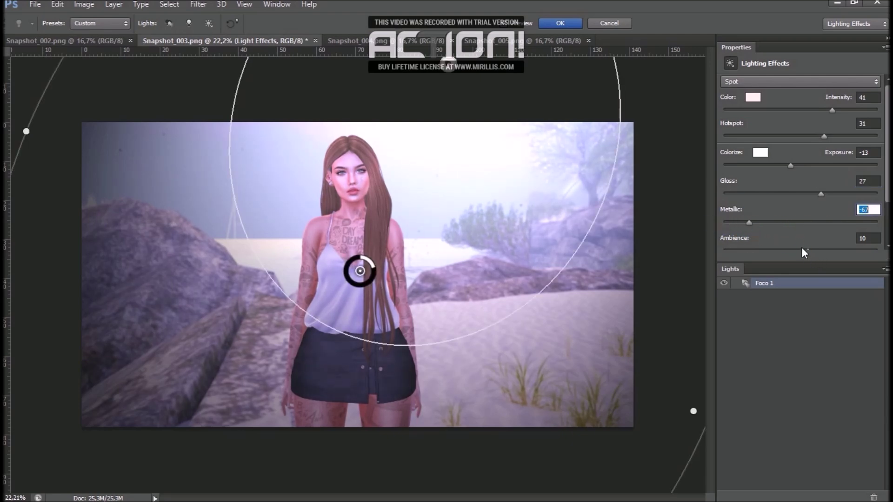
pyautogui.moveTo(805, 248)
pyautogui.mouseDown()
pyautogui.moveTo(778, 249)
pyautogui.moveTo(808, 249)
pyautogui.moveTo(800, 249)
pyautogui.mouseUp()
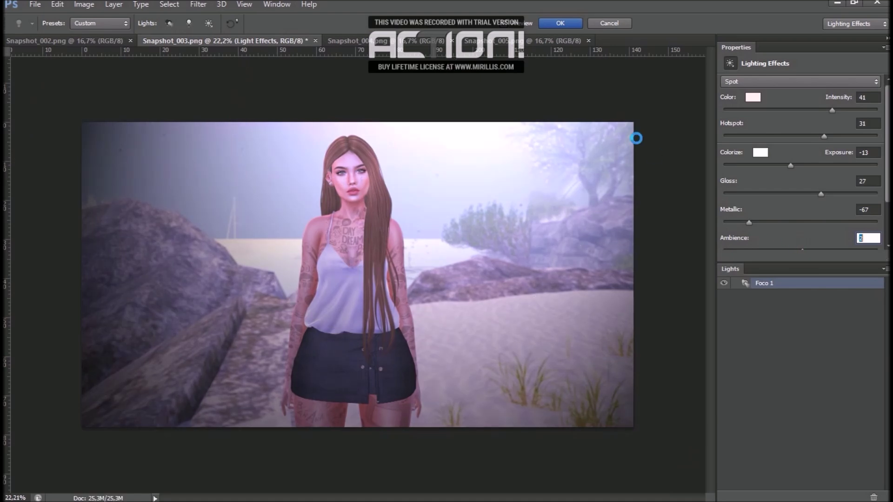
pyautogui.click(564, 23)
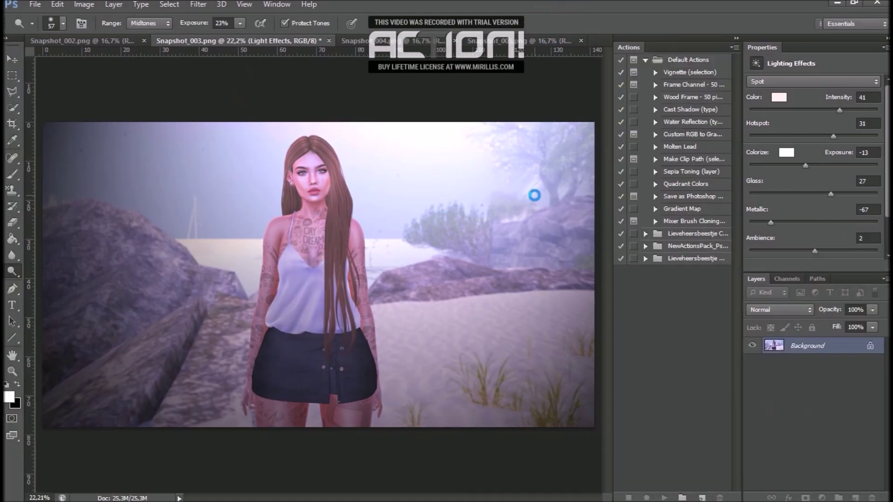
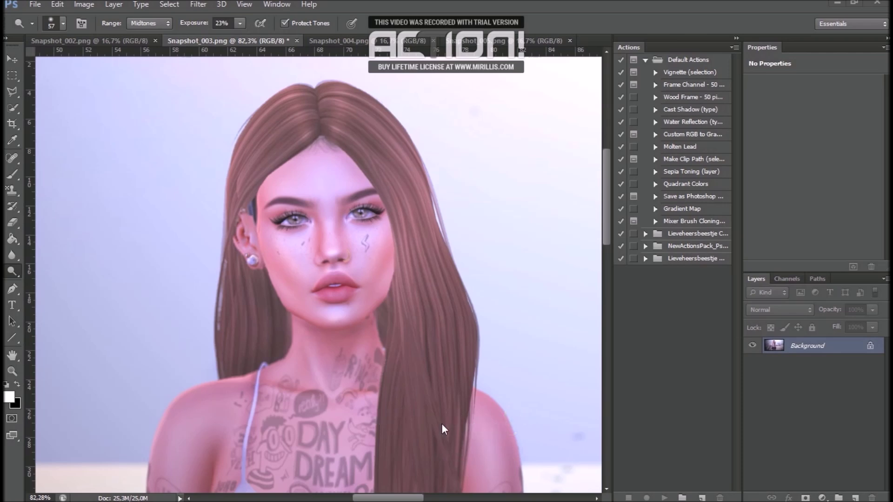
# Quick-select the crown and the long front lock of the woman's hair, removing the spill over her eye from the selection.
pyautogui.click(13, 107)
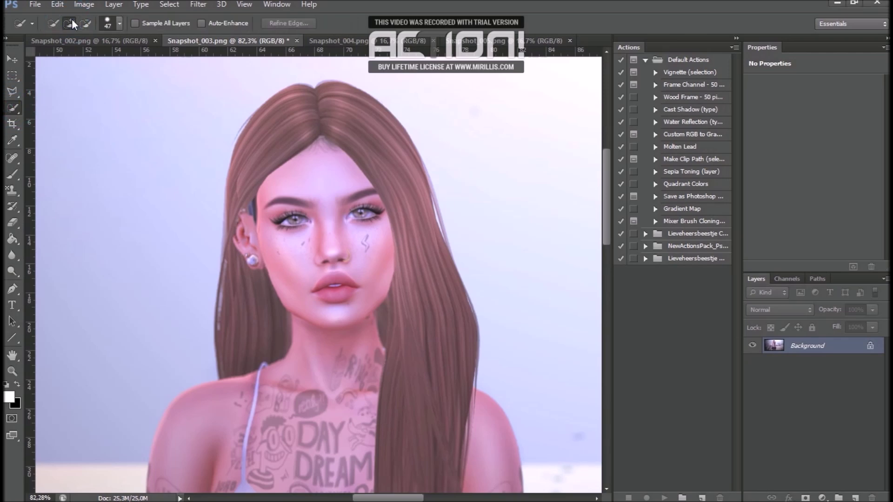
pyautogui.moveTo(310, 122)
pyautogui.mouseDown()
pyautogui.moveTo(280, 92)
pyautogui.moveTo(269, 148)
pyautogui.mouseUp()
pyautogui.moveTo(350, 110)
pyautogui.mouseDown()
pyautogui.moveTo(373, 141)
pyautogui.moveTo(424, 253)
pyautogui.moveTo(423, 237)
pyautogui.moveTo(443, 380)
pyautogui.moveTo(433, 472)
pyautogui.mouseUp()
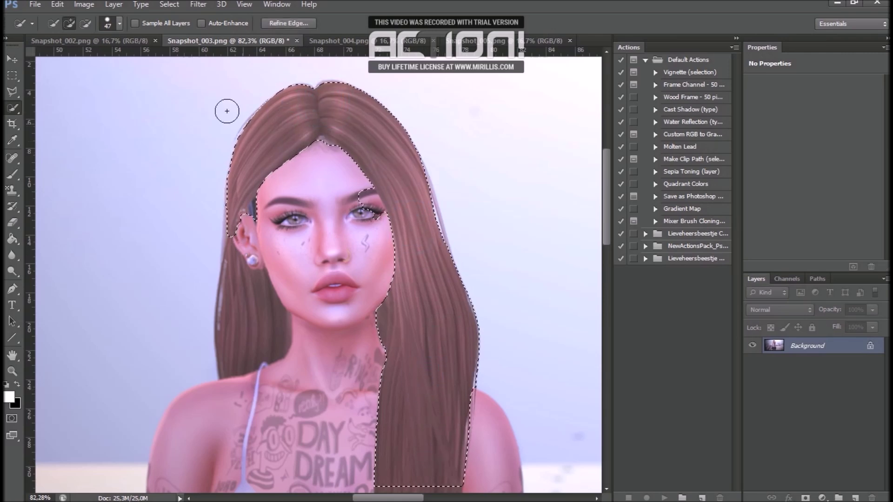
pyautogui.click(85, 23)
pyautogui.moveTo(351, 187); pyautogui.dragTo(379, 228)
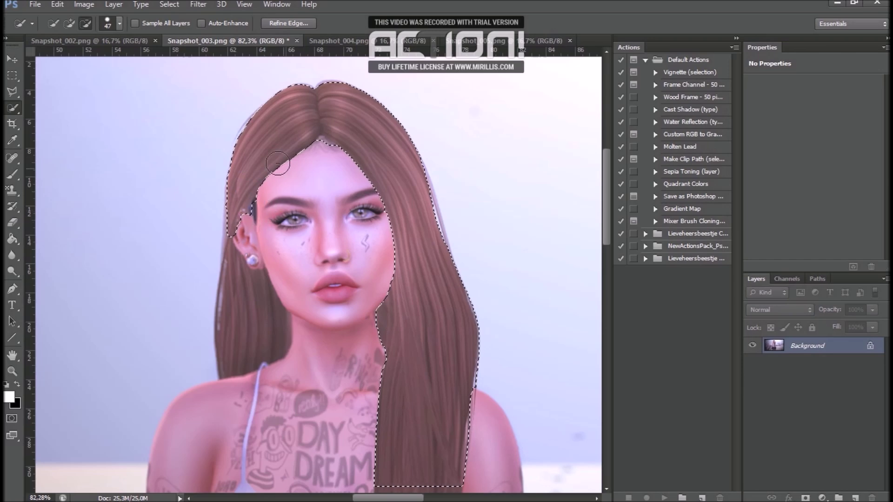
# Add the hair section behind her ear to the selection and trim the selection edge at the forehead.
pyautogui.click(69, 23)
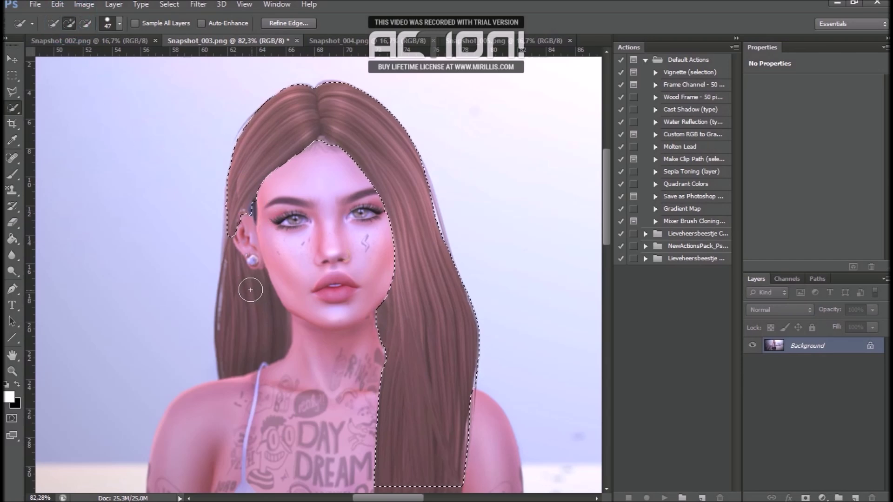
pyautogui.click(257, 322)
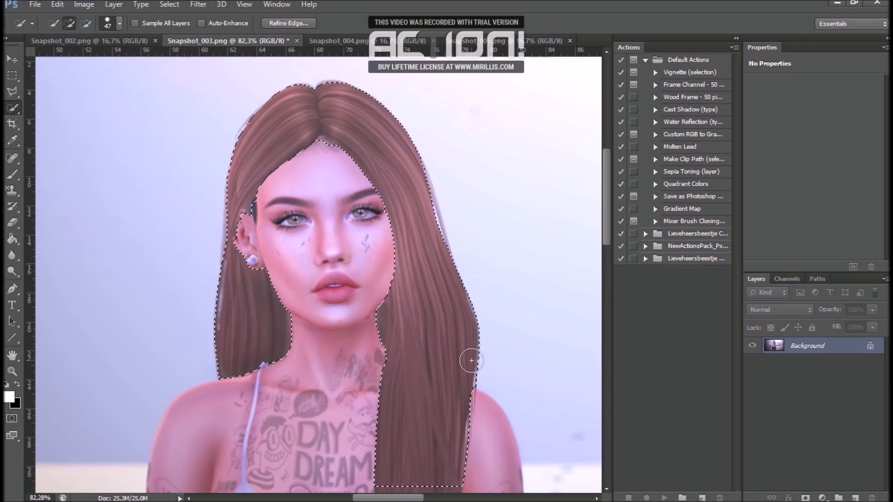
pyautogui.click(85, 23)
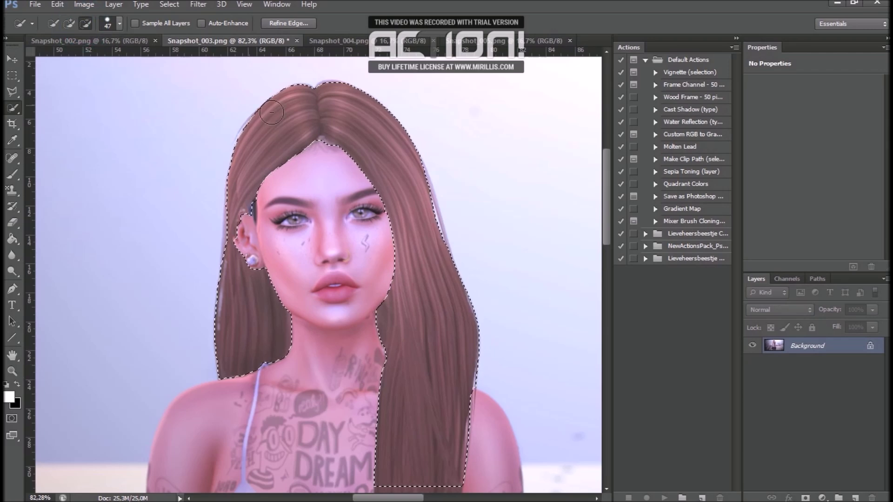
pyautogui.click(311, 138)
# Start the Oil Paint filter on the selected hair with stylization 4.6, cleanliness 2.9 and scale 0.1.
pyautogui.click(202, 5)
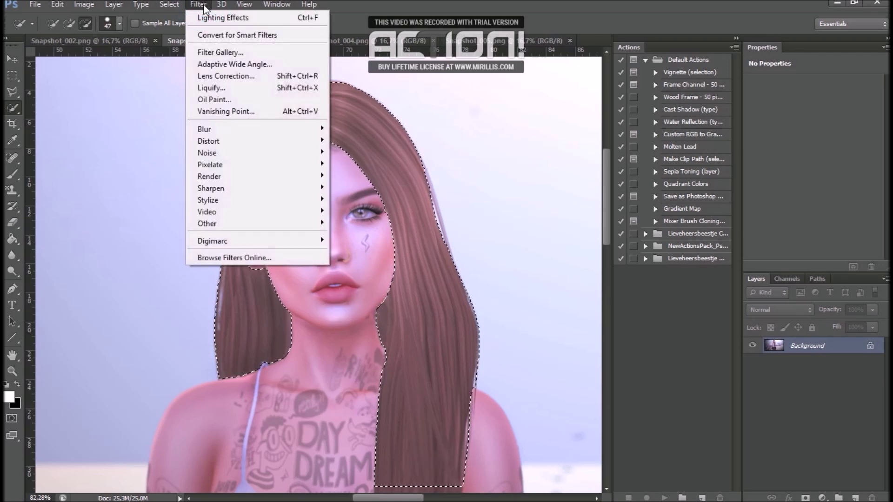
pyautogui.click(241, 99)
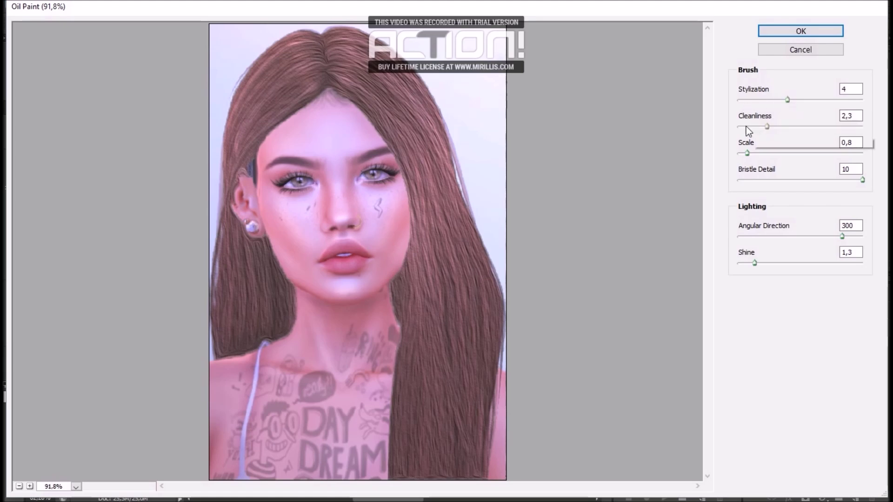
pyautogui.click(787, 100)
pyautogui.moveTo(787, 101)
pyautogui.mouseDown()
pyautogui.moveTo(734, 103)
pyautogui.moveTo(763, 115)
pyautogui.moveTo(791, 111)
pyautogui.mouseUp()
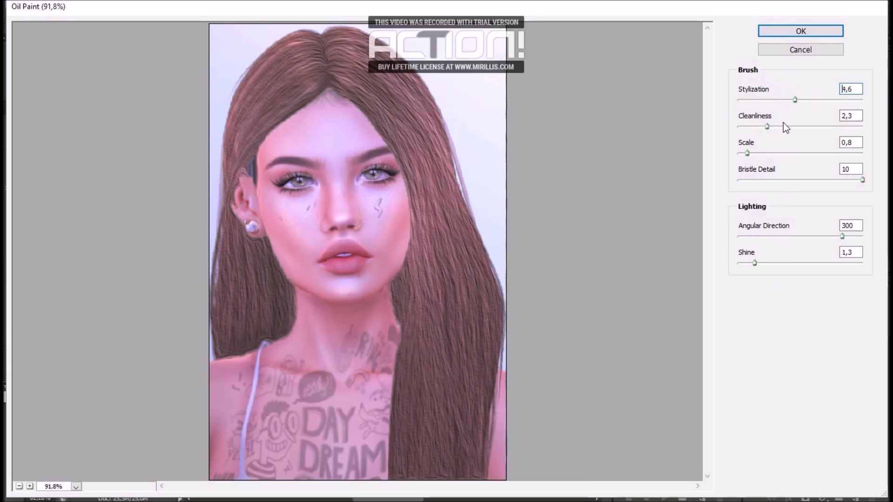
pyautogui.click(766, 126)
pyautogui.moveTo(769, 131); pyautogui.dragTo(739, 160)
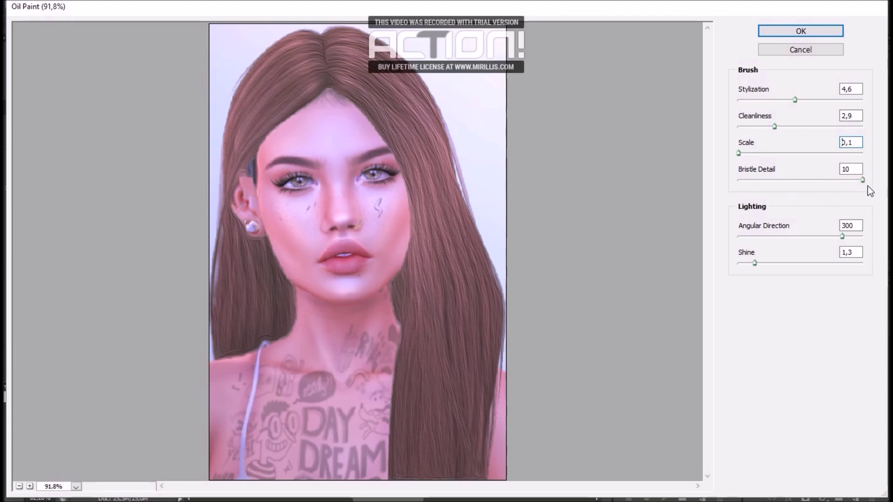
# Set the bristle detail to 2.1, apply the Oil Paint filter and deselect the hair.
pyautogui.moveTo(861, 183); pyautogui.dragTo(798, 186)
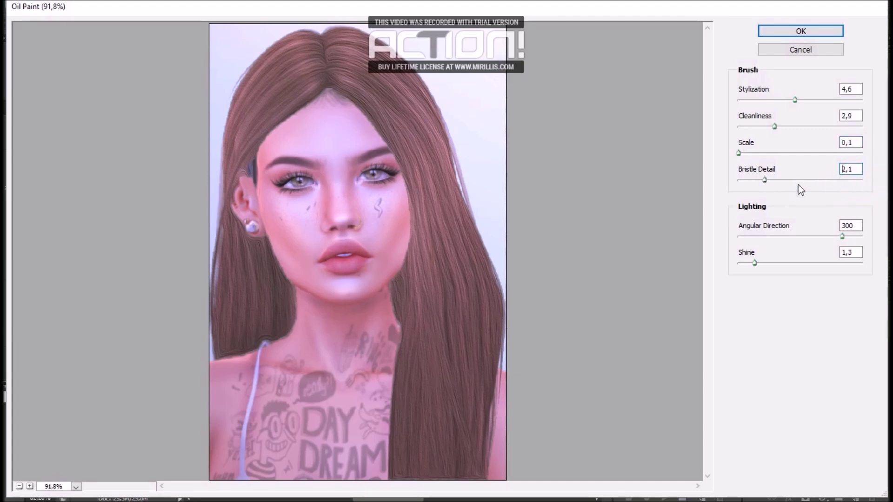
pyautogui.click(787, 34)
pyautogui.rightClick(403, 198)
pyautogui.click(445, 207)
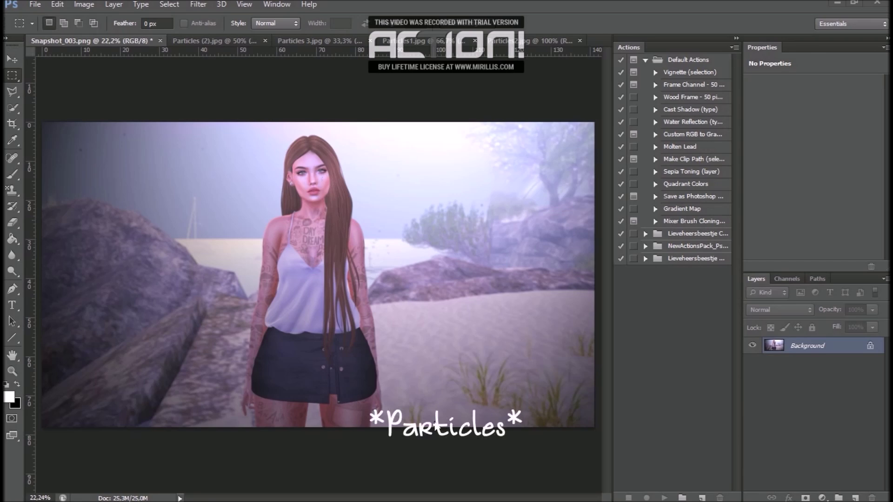
# Compare the open particle images, and select and copy the whole golden image Particles (2).jpg.
pyautogui.click(216, 42)
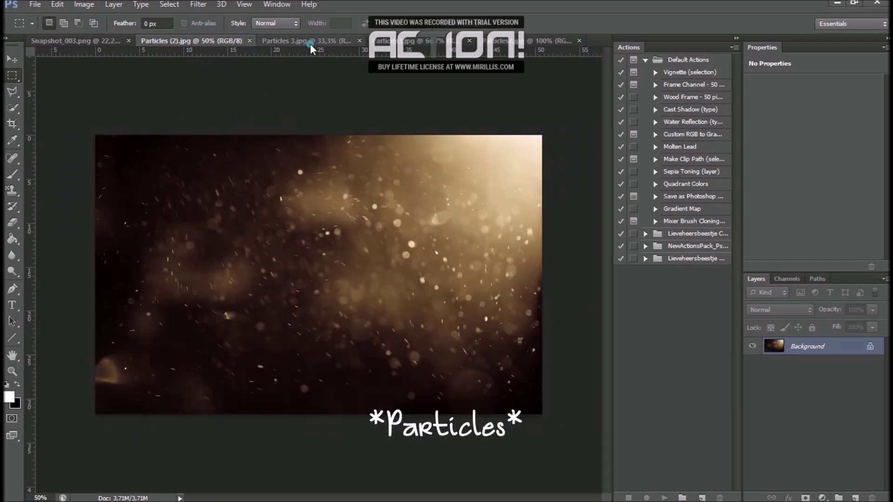
pyautogui.click(311, 43)
pyautogui.click(422, 40)
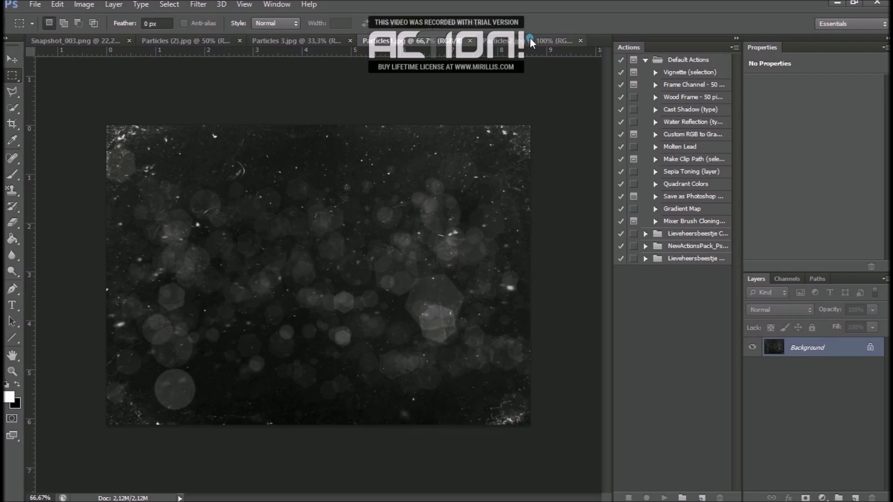
pyautogui.click(530, 40)
pyautogui.click(151, 38)
pyautogui.moveTo(80, 106); pyautogui.dragTo(653, 440)
pyautogui.click(58, 4)
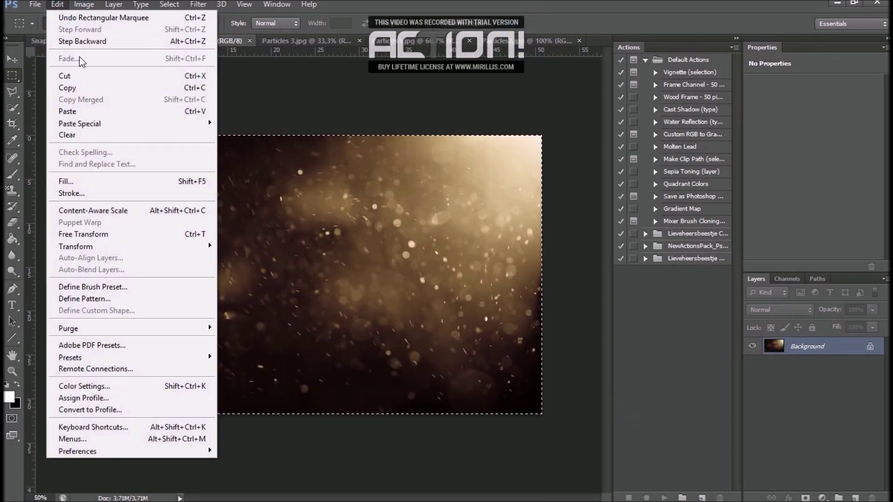
pyautogui.click(85, 88)
# Paste the copied particle image into Snapshot_003.png as a new layer.
pyautogui.click(60, 41)
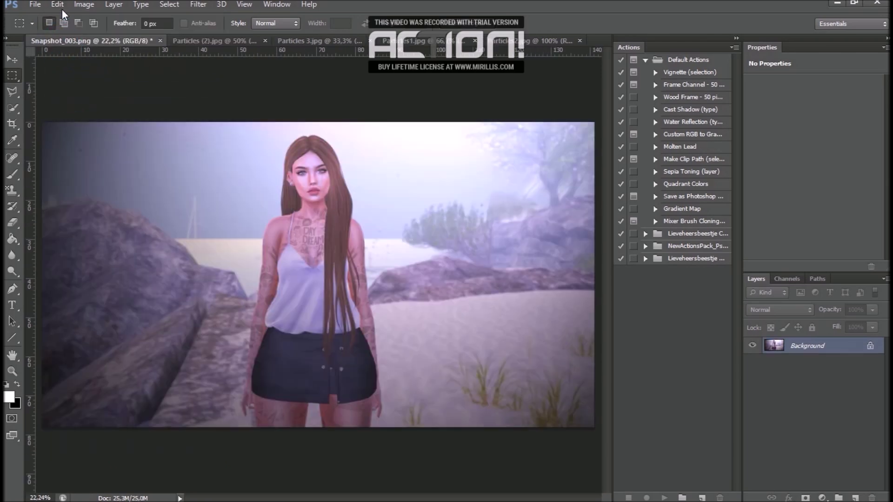
pyautogui.click(58, 4)
pyautogui.click(67, 111)
# Scale the pasted particle image with Free Transform until it covers the whole canvas, and apply the transformation.
pyautogui.click(56, 5)
pyautogui.click(110, 233)
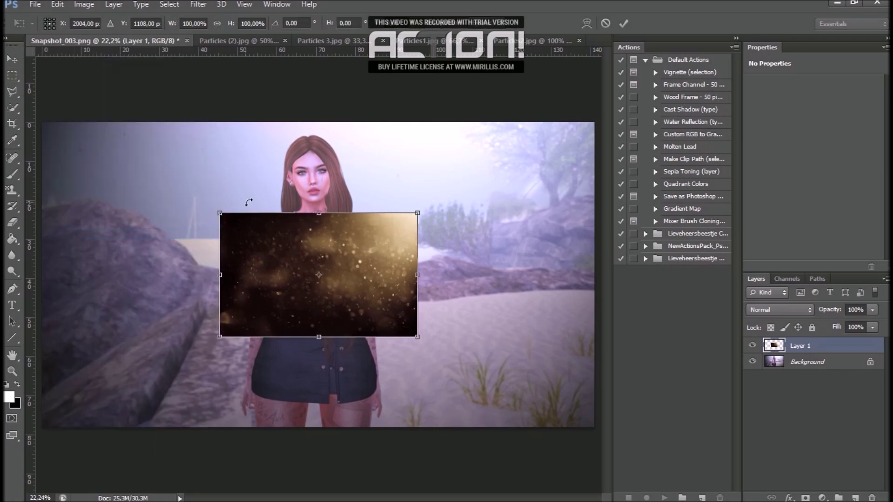
pyautogui.moveTo(219, 208); pyautogui.dragTo(36, 104)
pyautogui.moveTo(418, 337); pyautogui.dragTo(601, 438)
pyautogui.click(12, 59)
pyautogui.click(420, 197)
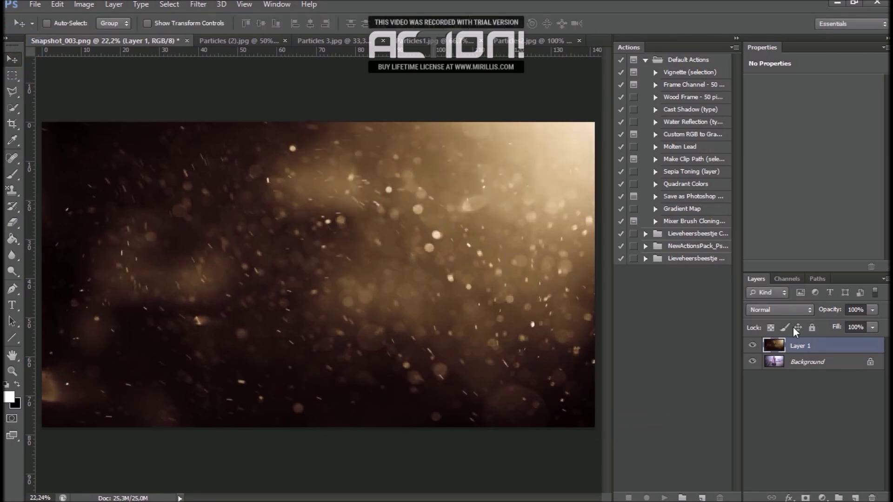
# Set the particle layer's blend mode to Screen and its opacity to 60%.
pyautogui.click(807, 307)
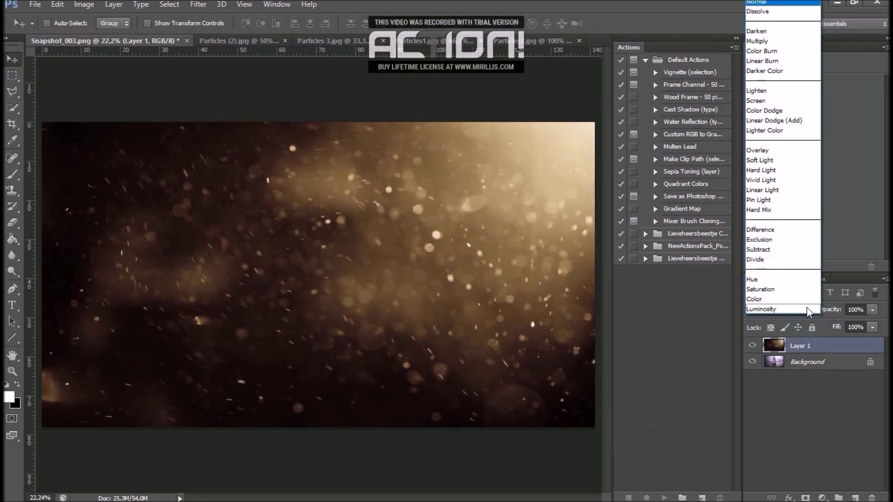
pyautogui.click(765, 103)
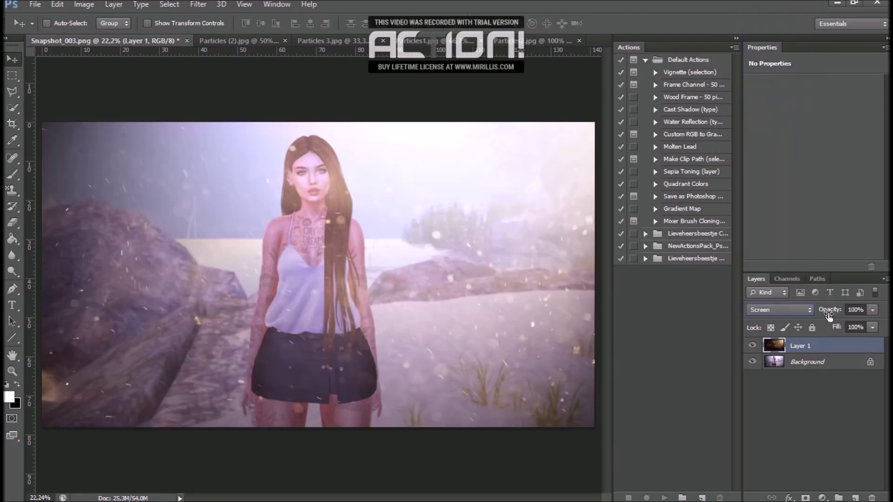
pyautogui.click(872, 311)
pyautogui.moveTo(869, 322); pyautogui.dragTo(847, 322)
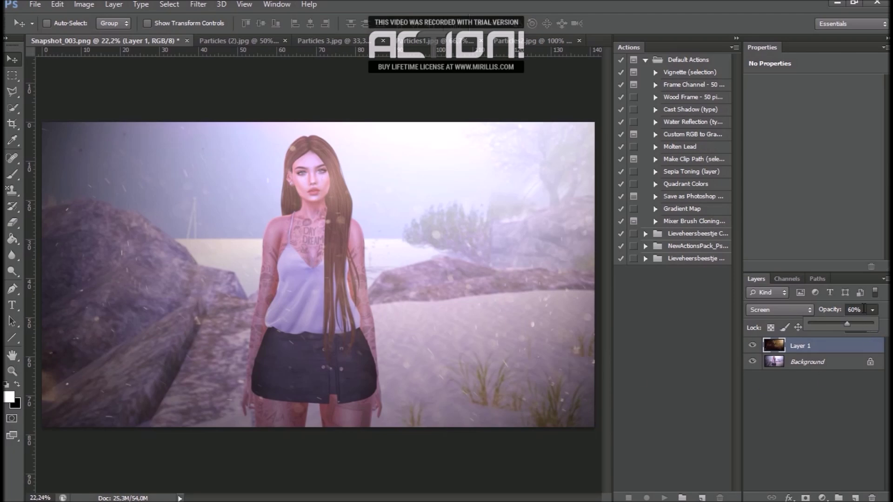
pyautogui.click(811, 403)
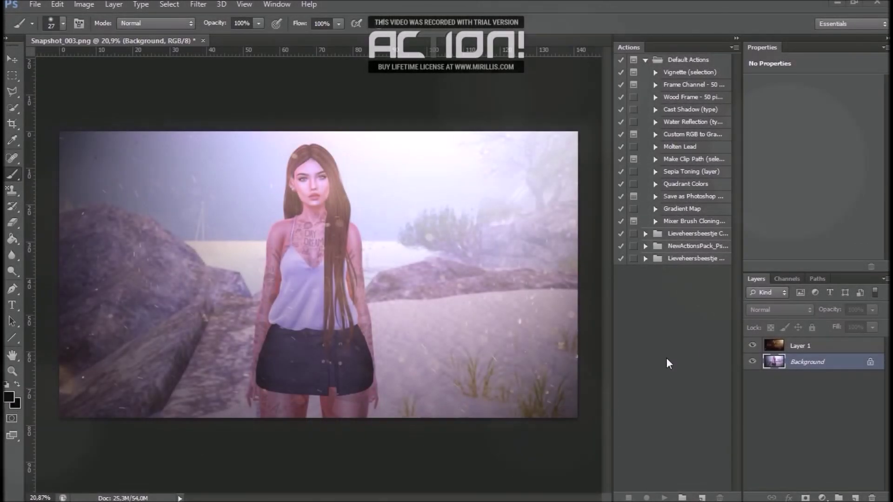
# Hide the particle layer and add a new empty layer above it in Soft Light blend mode.
pyautogui.click(753, 345)
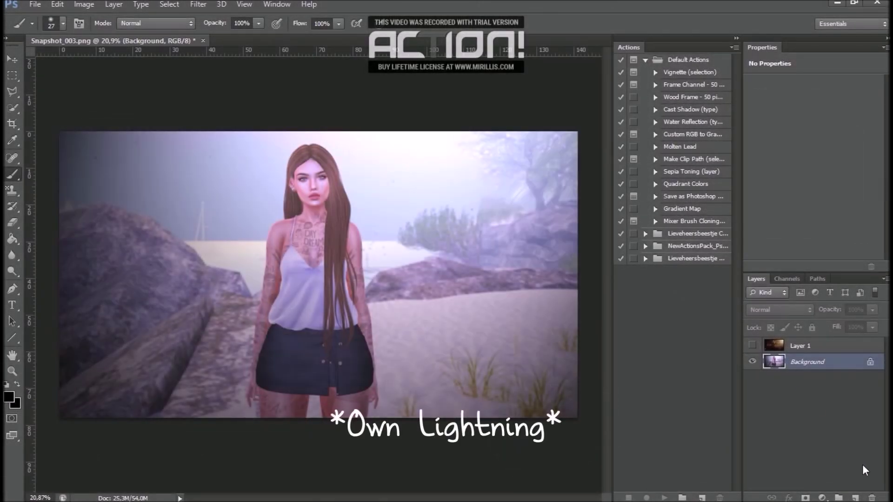
pyautogui.click(857, 498)
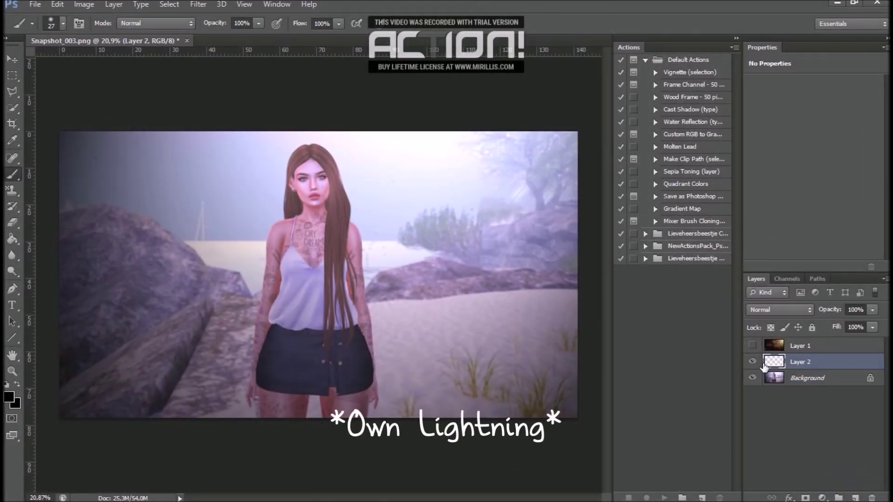
pyautogui.moveTo(783, 362); pyautogui.dragTo(781, 341)
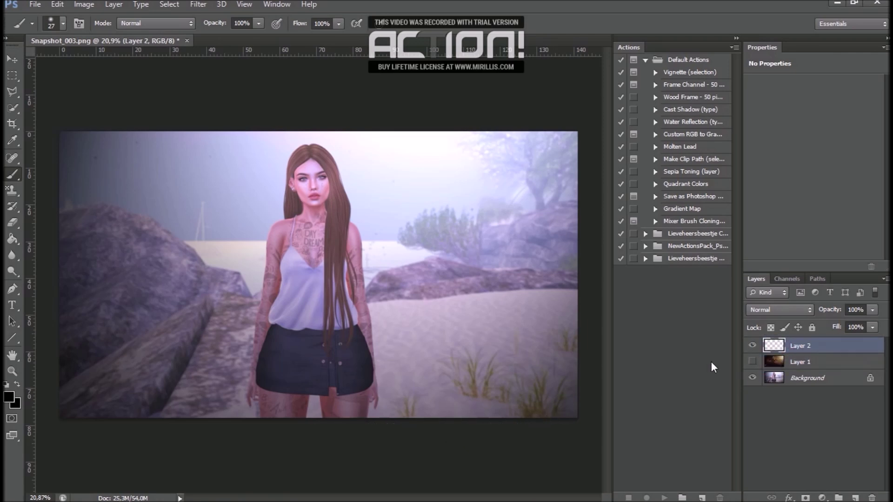
pyautogui.click(777, 308)
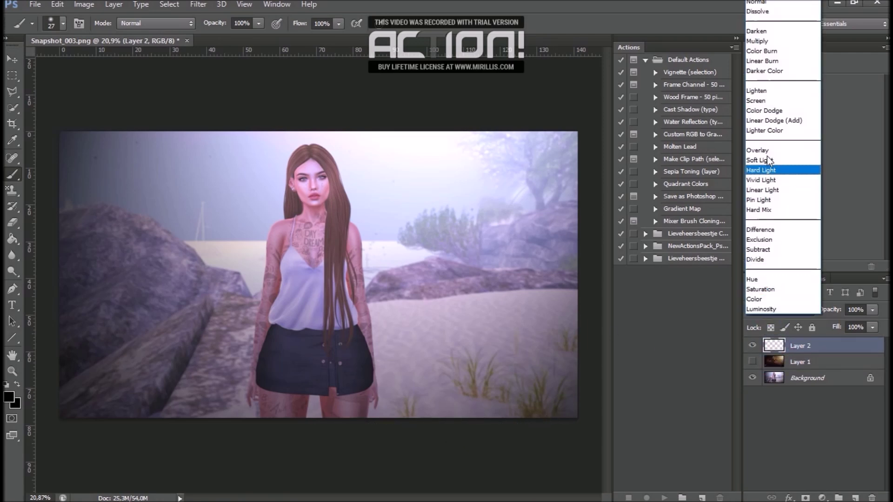
pyautogui.click(771, 161)
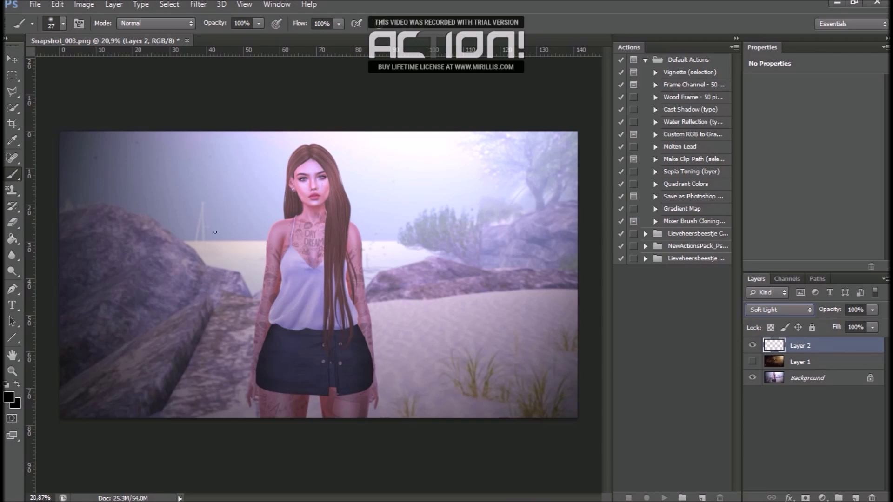
# Enlarge the soft round brush to 1289 px, keeping its hardness at 0%.
pyautogui.rightClick(259, 259)
pyautogui.moveTo(308, 295); pyautogui.dragTo(383, 293)
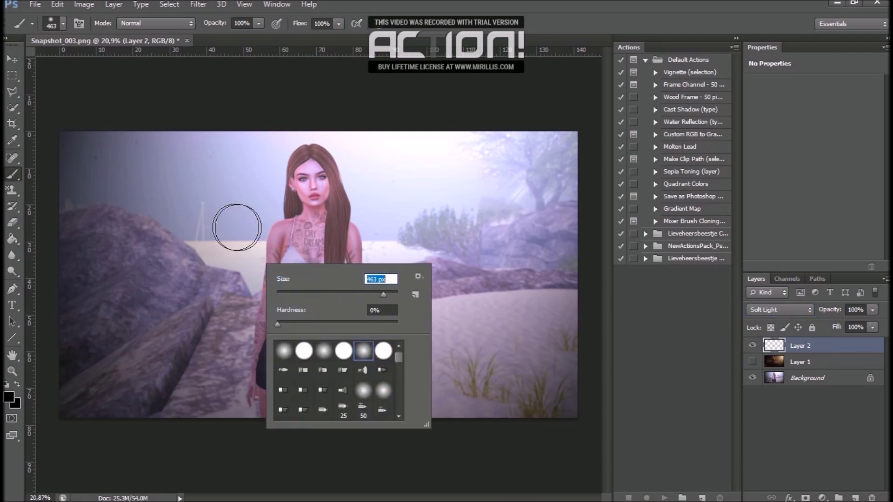
pyautogui.moveTo(386, 294); pyautogui.dragTo(390, 294)
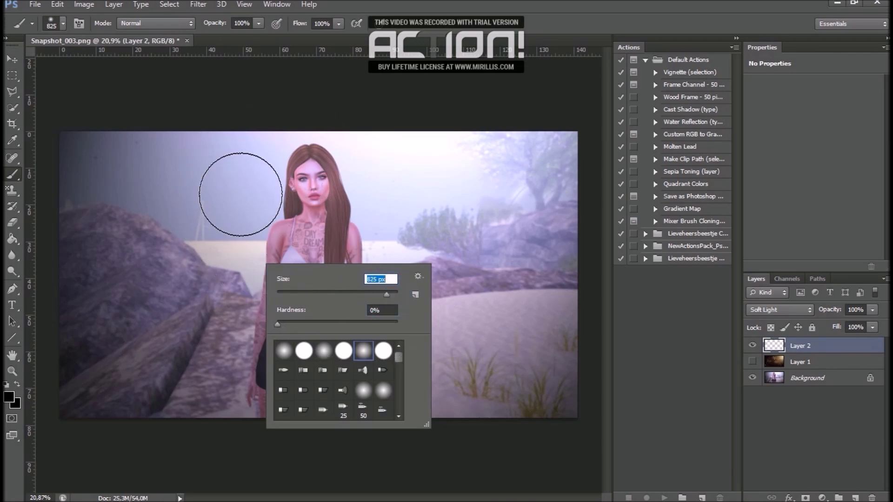
pyautogui.moveTo(387, 295); pyautogui.dragTo(388, 295)
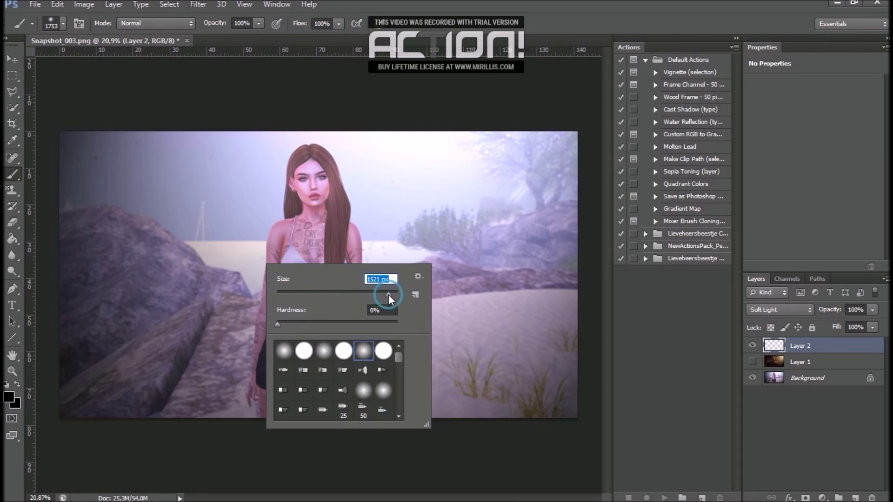
pyautogui.moveTo(388, 296); pyautogui.dragTo(387, 295)
# Set the foreground colour to the pale blue #cfefff.
pyautogui.click(10, 394)
pyautogui.moveTo(417, 74)
pyautogui.mouseDown()
pyautogui.moveTo(413, 58)
pyautogui.moveTo(425, 59)
pyautogui.mouseUp()
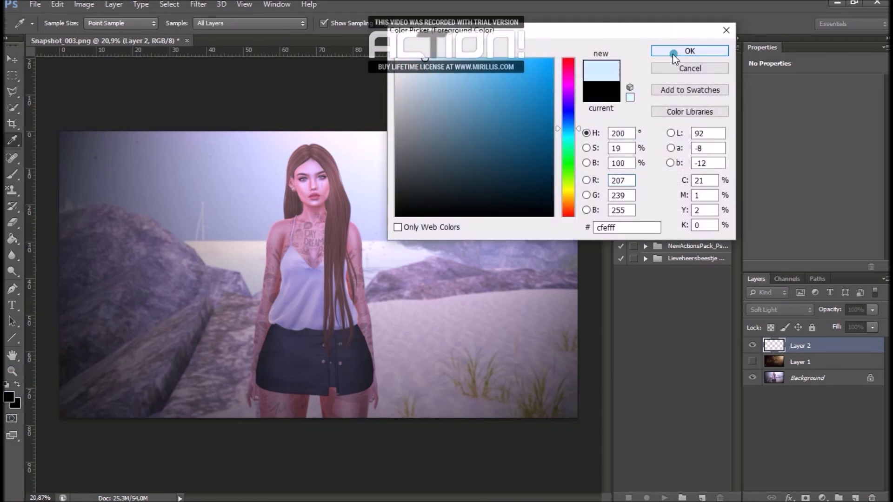
pyautogui.click(690, 51)
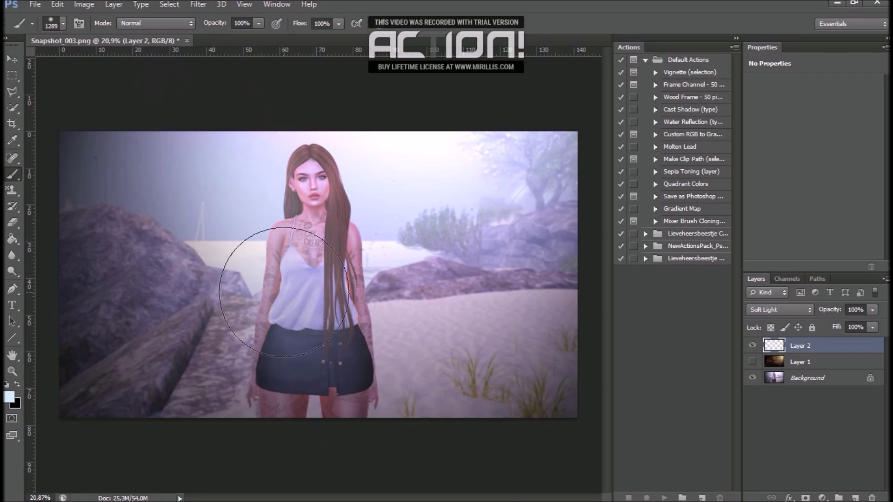
# Undo the last two brush strokes and paint pale blue soft light over the scene around the avatar's left-hand side.
pyautogui.hotkey('ctrl', 'alt', 'z')
pyautogui.hotkey('ctrl', 'alt', 'z')
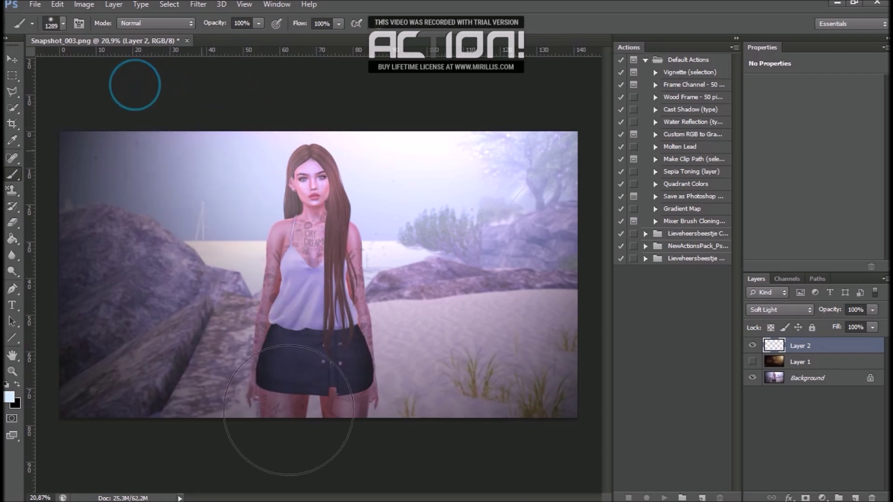
pyautogui.click(225, 245)
pyautogui.click(263, 344)
pyautogui.click(361, 126)
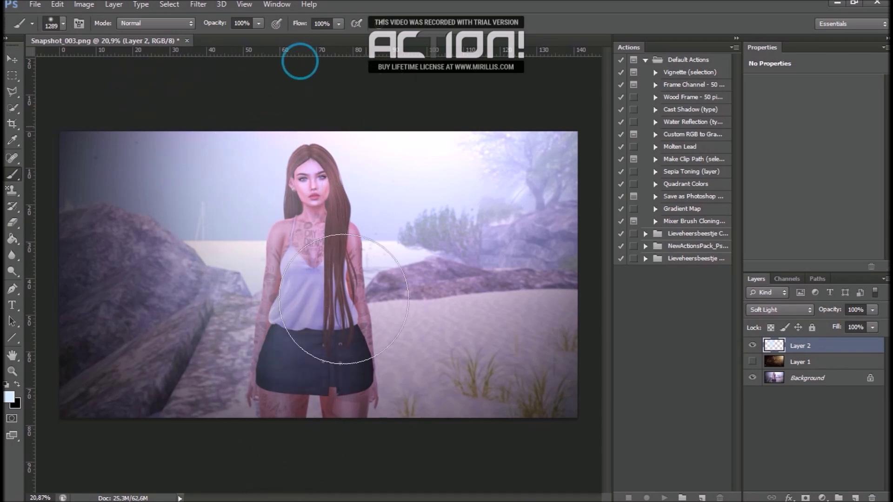
pyautogui.moveTo(281, 197)
pyautogui.mouseDown()
pyautogui.moveTo(319, 159)
pyautogui.moveTo(229, 135)
pyautogui.moveTo(275, 297)
pyautogui.moveTo(267, 326)
pyautogui.mouseUp()
pyautogui.click(120, 182)
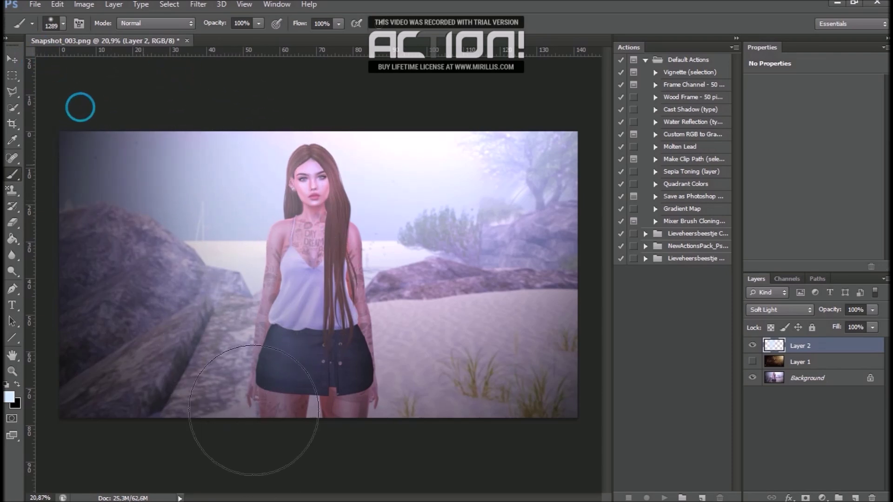
# Set the foreground colour to lavender #dbcfff and paint soft light over the sand and rocks on the right-hand side of the scene.
pyautogui.click(11, 400)
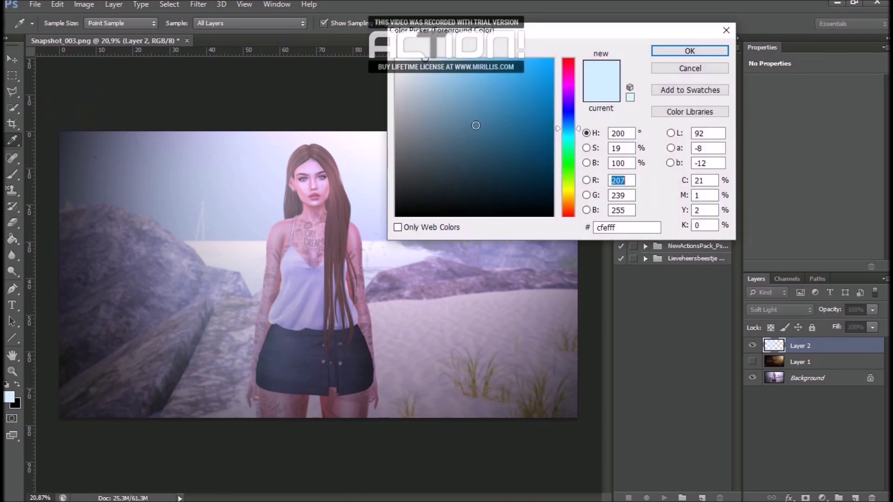
pyautogui.moveTo(579, 122); pyautogui.dragTo(578, 106)
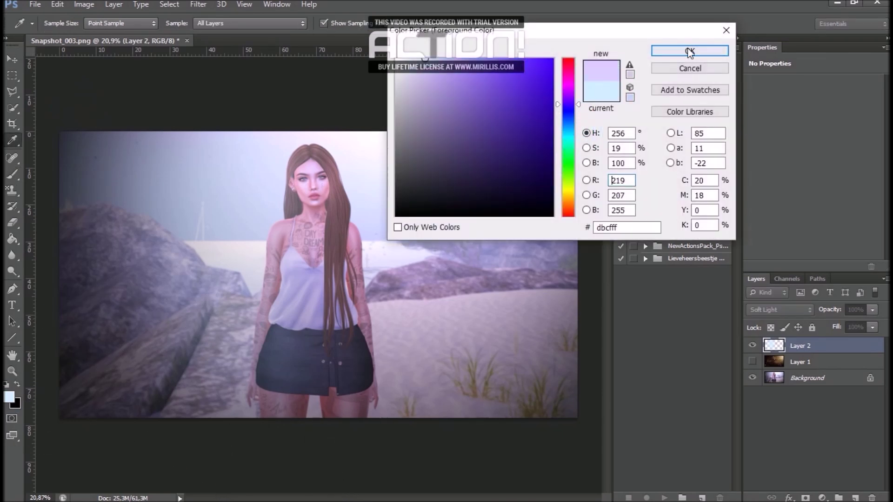
pyautogui.click(690, 51)
pyautogui.click(401, 248)
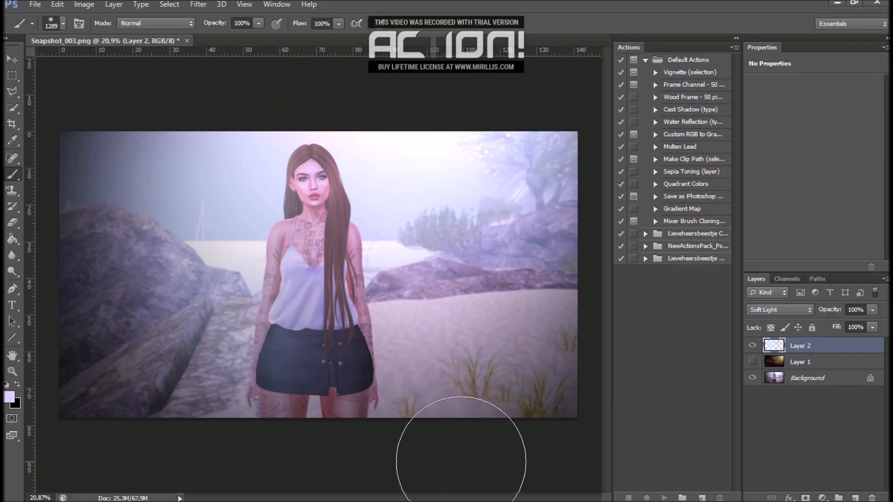
pyautogui.moveTo(484, 254)
pyautogui.mouseDown()
pyautogui.moveTo(527, 406)
pyautogui.moveTo(530, 481)
pyautogui.mouseUp()
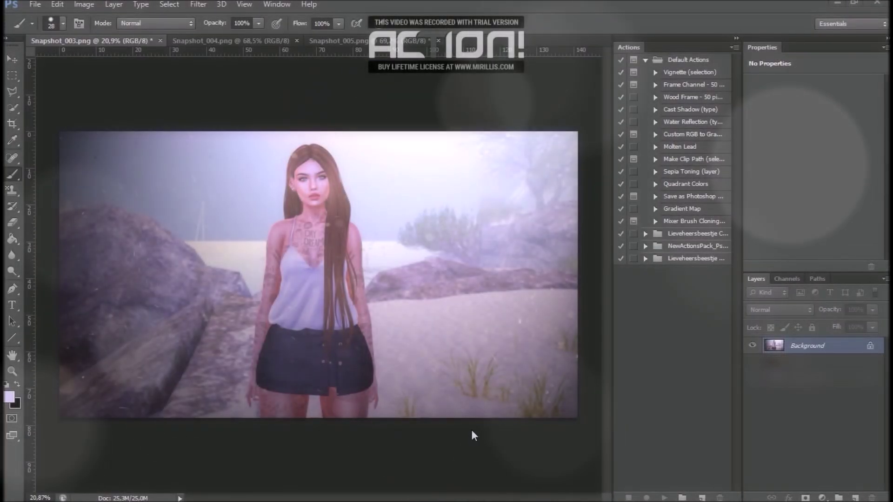
# Add a new empty layer in Snapshot_005.png and set up the hard round brush at 28 px with 100% hardness.
pyautogui.click(406, 43)
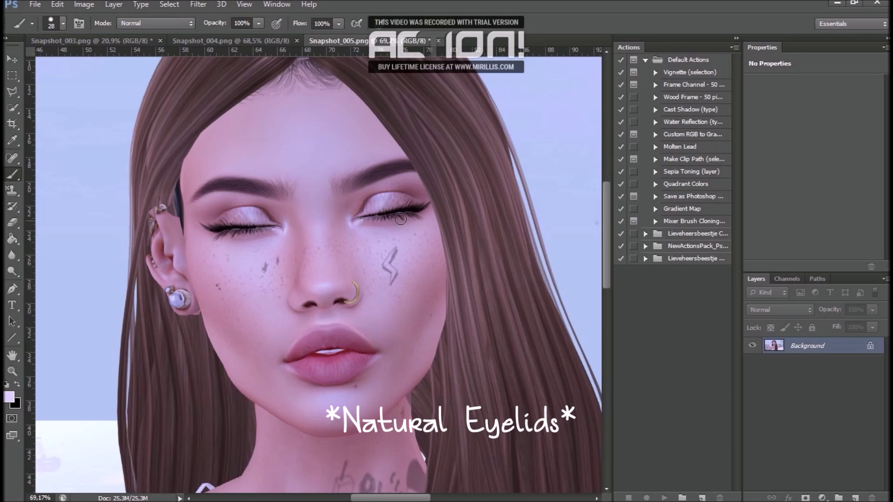
pyautogui.click(855, 498)
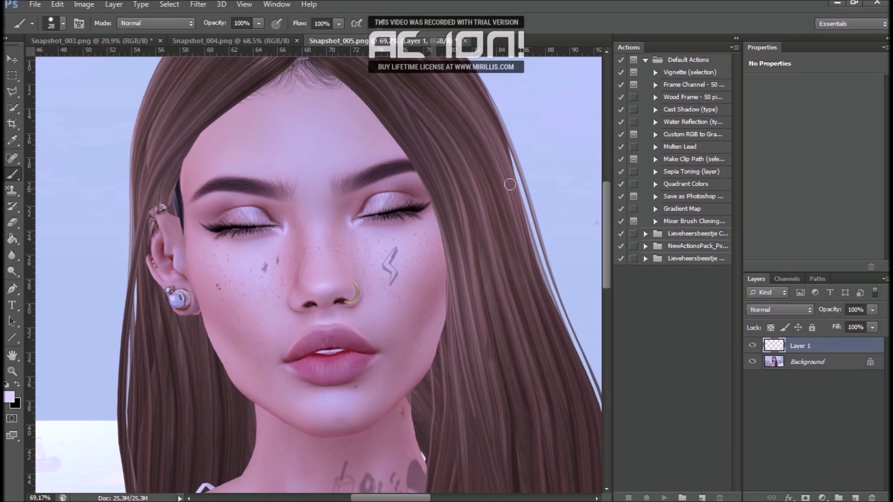
pyautogui.rightClick(384, 224)
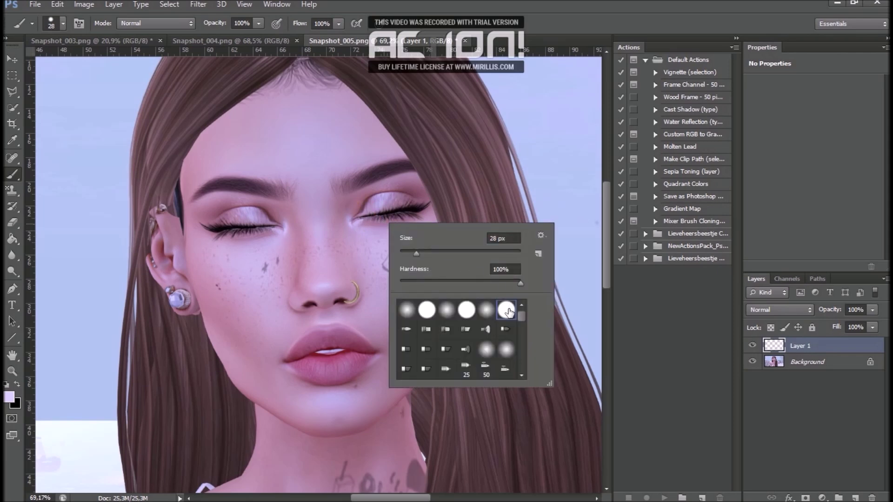
pyautogui.click(415, 253)
pyautogui.moveTo(416, 252); pyautogui.dragTo(415, 252)
# Sample the mauve skin tone beside the right-hand eye and paint it over that eyelid up to the brow.
pyautogui.keyDown('alt'); pyautogui.click(397, 176); pyautogui.keyUp('alt')
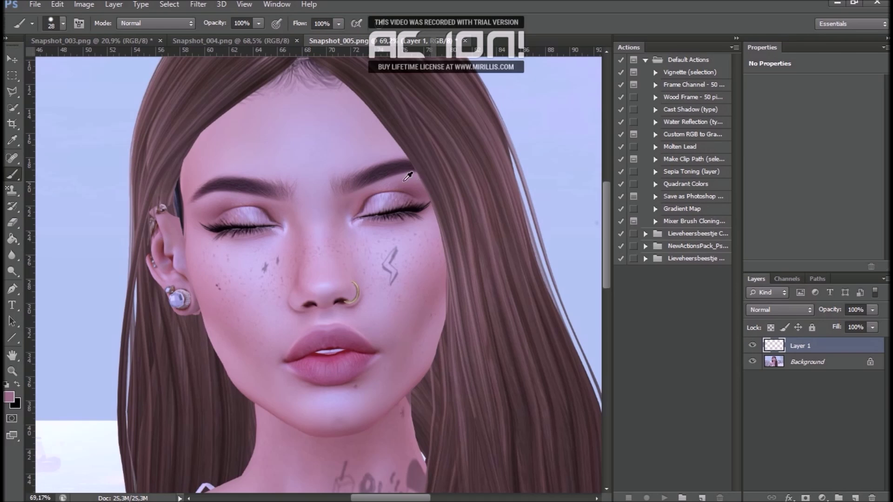
pyautogui.keyDown('alt'); pyautogui.click(408, 182); pyautogui.keyUp('alt')
pyautogui.moveTo(350, 214); pyautogui.dragTo(362, 211)
pyautogui.click(368, 201)
pyautogui.moveTo(397, 204)
pyautogui.mouseDown()
pyautogui.moveTo(417, 200)
pyautogui.moveTo(404, 191)
pyautogui.moveTo(364, 201)
pyautogui.moveTo(353, 184)
pyautogui.moveTo(382, 172)
pyautogui.moveTo(405, 188)
pyautogui.moveTo(374, 189)
pyautogui.moveTo(347, 210)
pyautogui.moveTo(417, 191)
pyautogui.mouseUp()
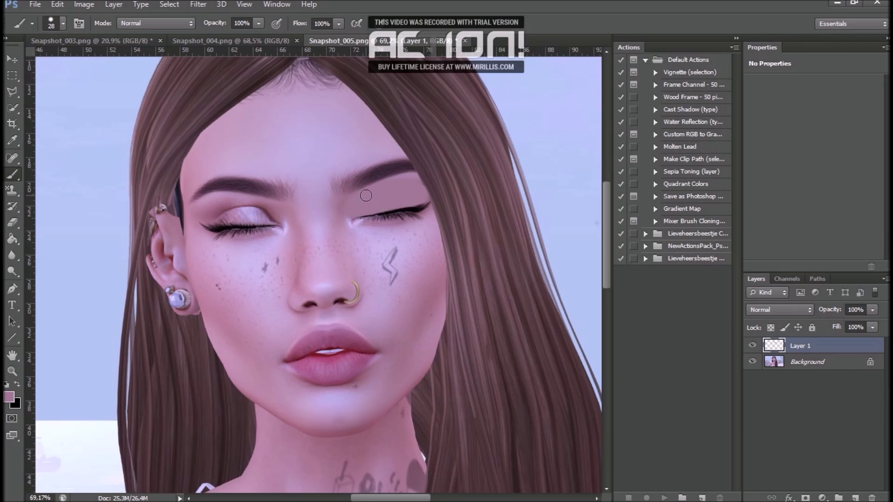
# Apply a Gaussian Blur with a radius of 8.0 pixels to the painted eyelid layer.
pyautogui.click(197, 4)
pyautogui.moveTo(225, 126)
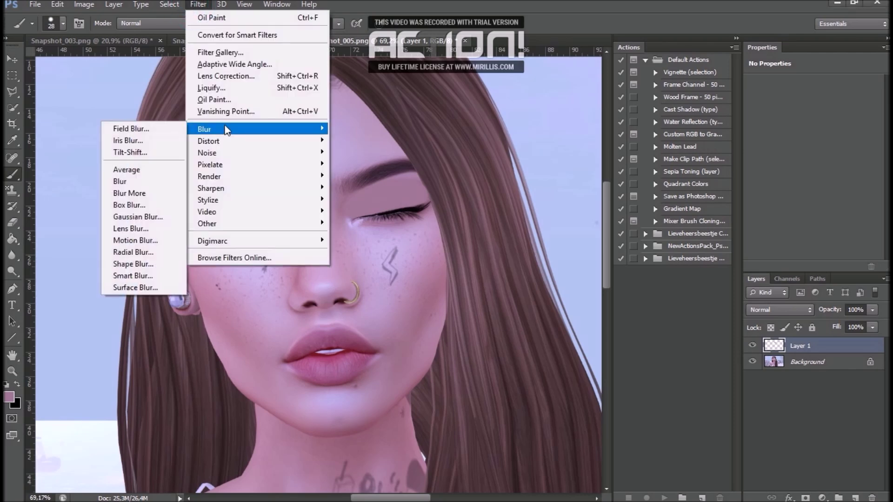
pyautogui.click(138, 217)
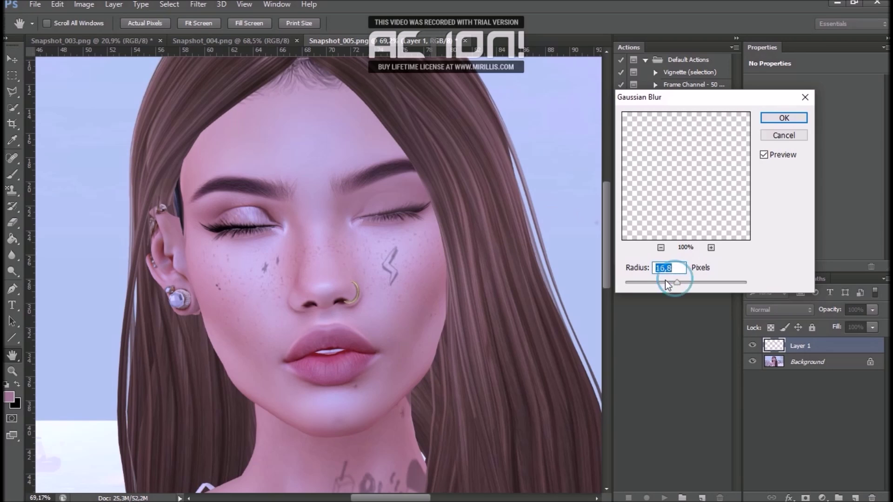
pyautogui.moveTo(632, 282); pyautogui.dragTo(653, 284)
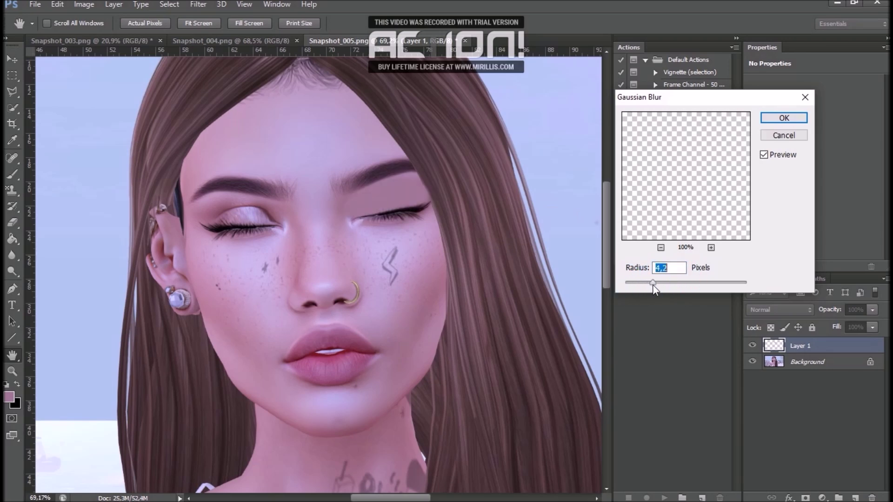
pyautogui.moveTo(657, 283); pyautogui.dragTo(671, 283)
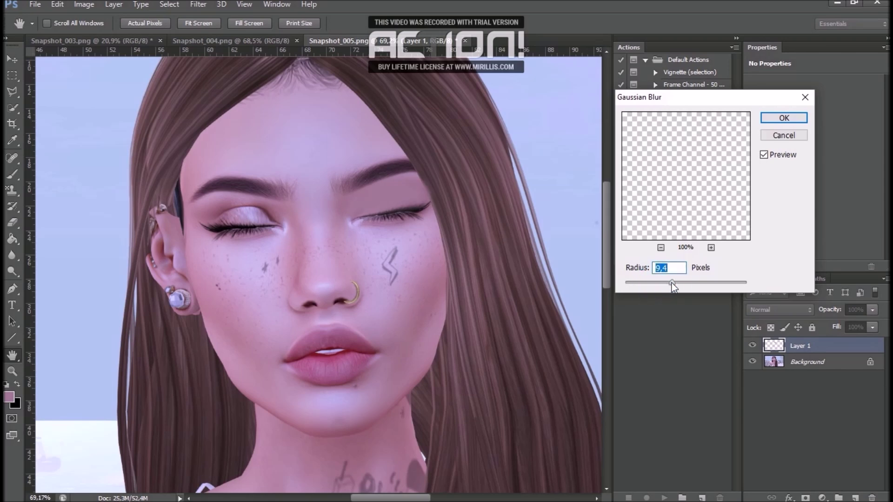
pyautogui.moveTo(672, 283); pyautogui.dragTo(668, 283)
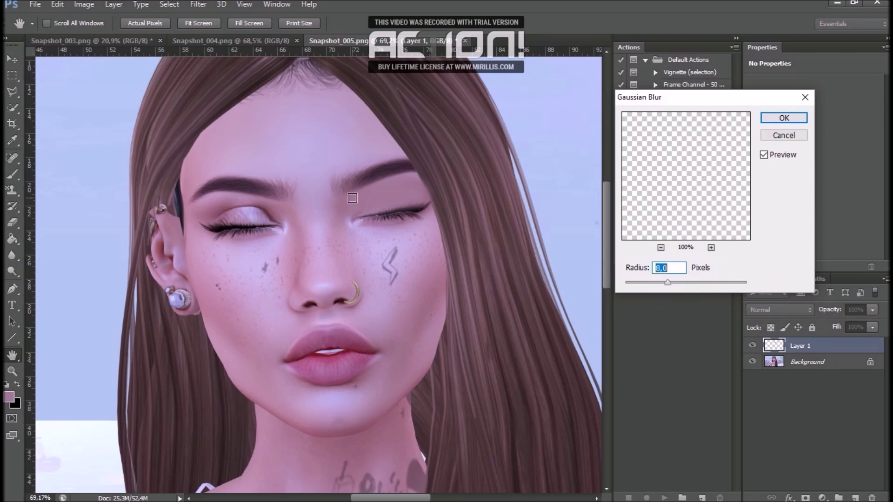
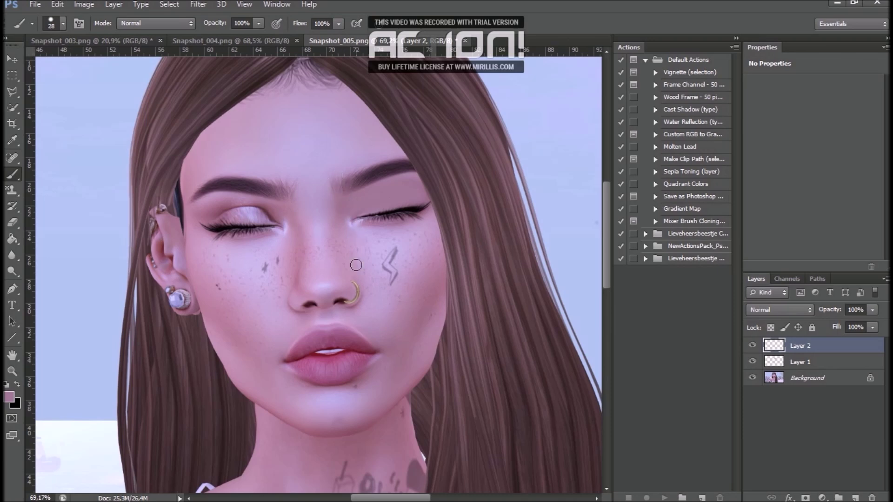
# Reduce the hard brush to 8 px and paint a small white #ffffff highlight at the centre of the right-hand eyelid.
pyautogui.rightClick(479, 164)
pyautogui.moveTo(504, 202); pyautogui.dragTo(501, 203)
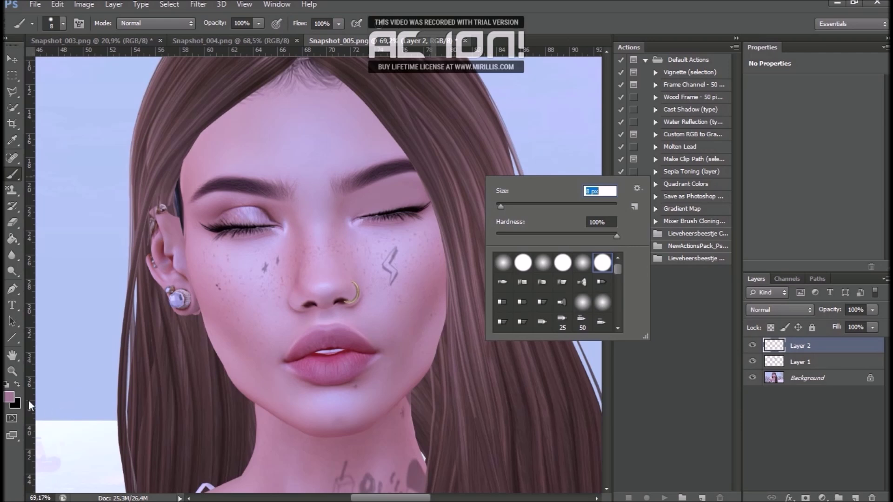
pyautogui.click(9, 396)
pyautogui.moveTo(429, 114); pyautogui.dragTo(396, 59)
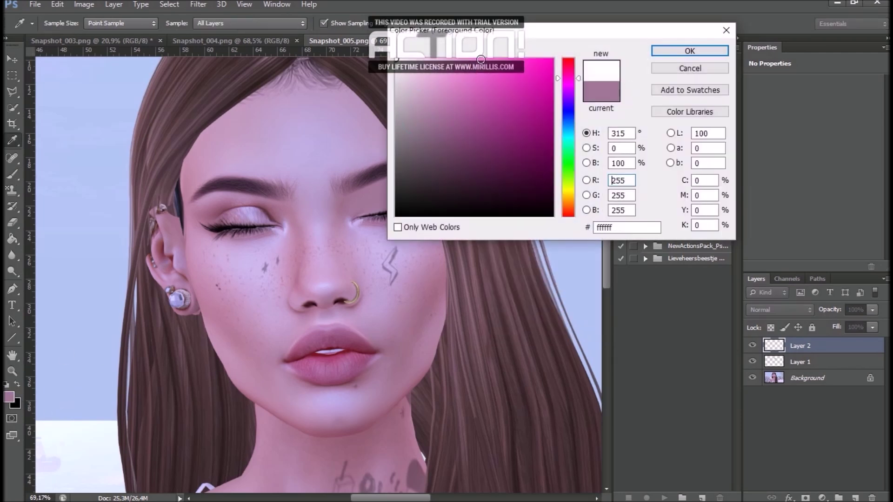
pyautogui.click(672, 50)
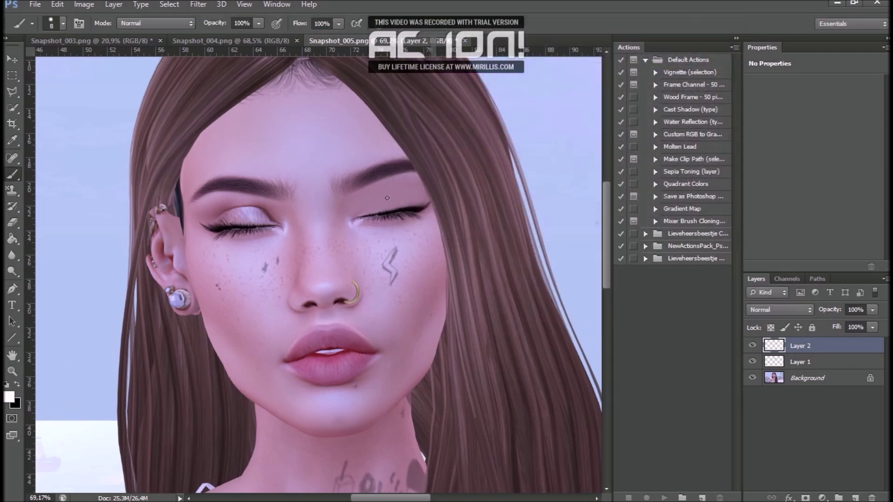
pyautogui.moveTo(390, 197)
pyautogui.mouseDown()
pyautogui.moveTo(389, 210)
pyautogui.moveTo(398, 206)
pyautogui.mouseUp()
pyautogui.moveTo(398, 208); pyautogui.dragTo(391, 205)
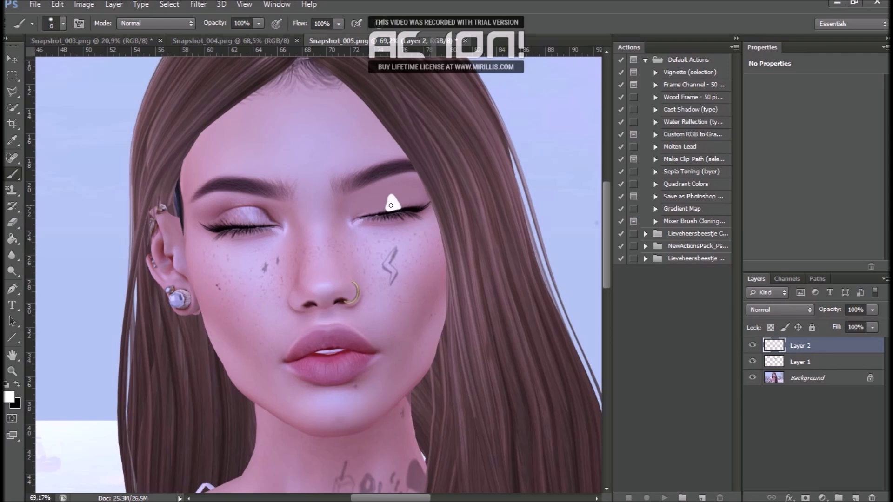
# Apply a 16.8-pixel Gaussian Blur to the white eyelid highlight and erase its spill along the lash line with a 26 px eraser.
pyautogui.click(198, 3)
pyautogui.moveTo(212, 127)
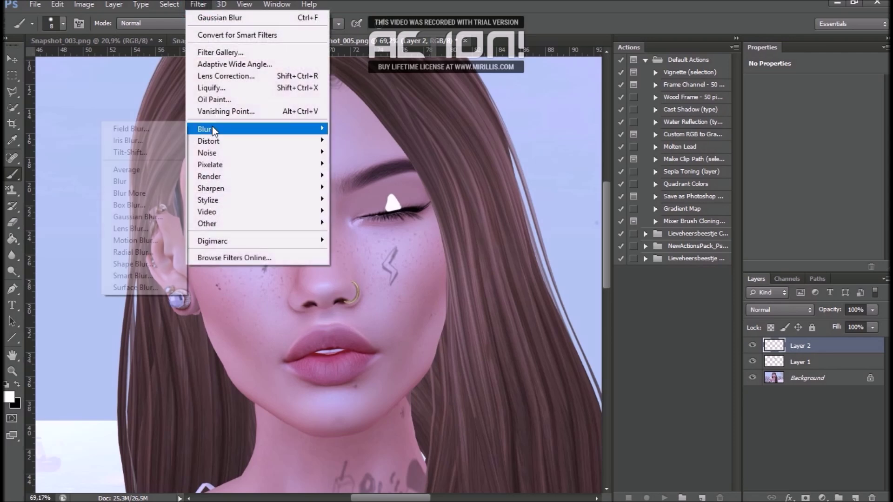
pyautogui.click(150, 217)
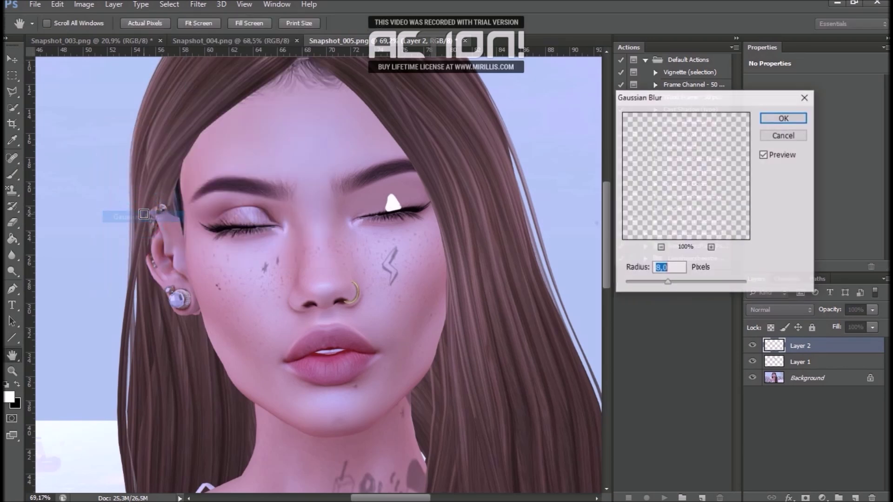
pyautogui.moveTo(675, 282); pyautogui.dragTo(677, 283)
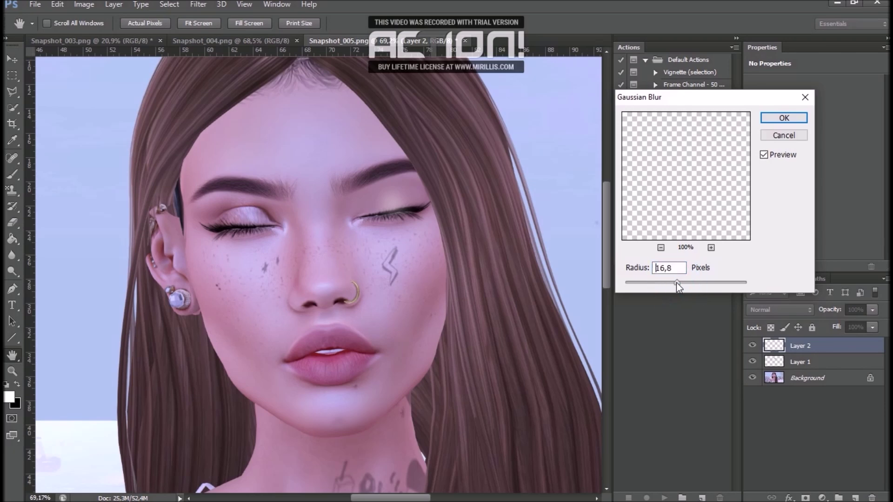
pyautogui.click(784, 118)
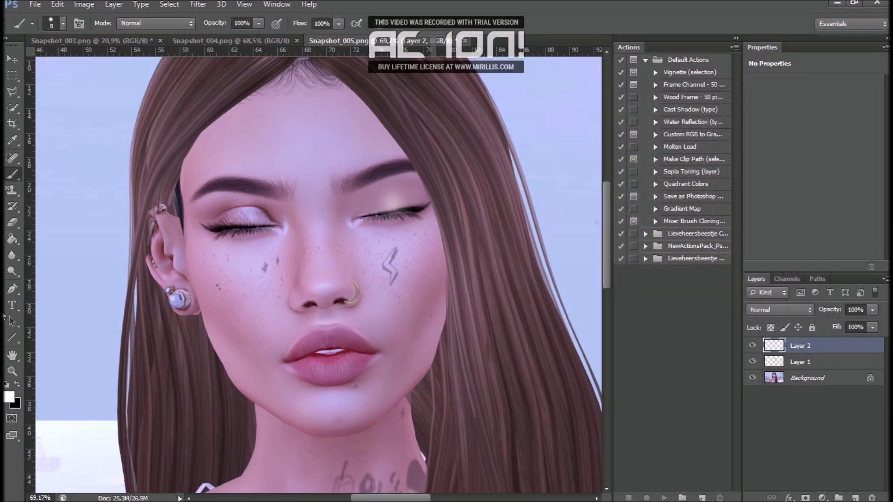
pyautogui.click(13, 221)
pyautogui.moveTo(374, 222)
pyautogui.mouseDown()
pyautogui.moveTo(425, 209)
pyautogui.moveTo(365, 220)
pyautogui.moveTo(434, 207)
pyautogui.mouseUp()
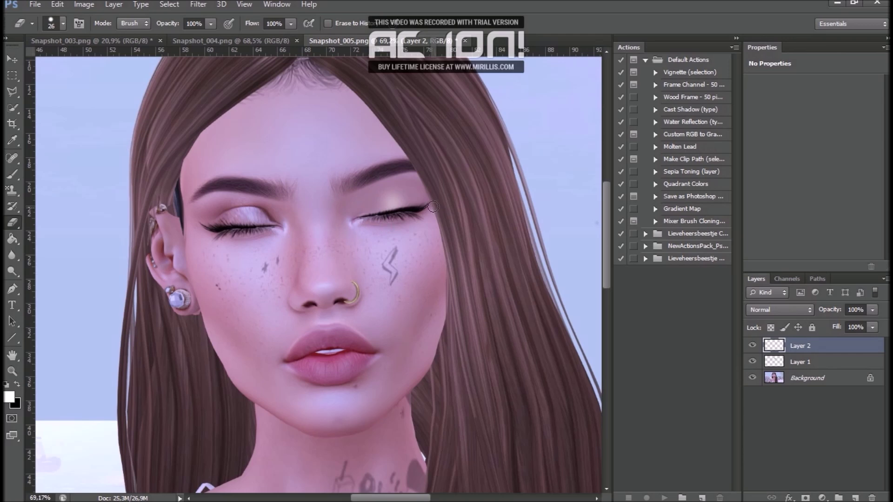
# Lower the eyelid highlight layer's opacity to 69% and flatten the image.
pyautogui.click(871, 310)
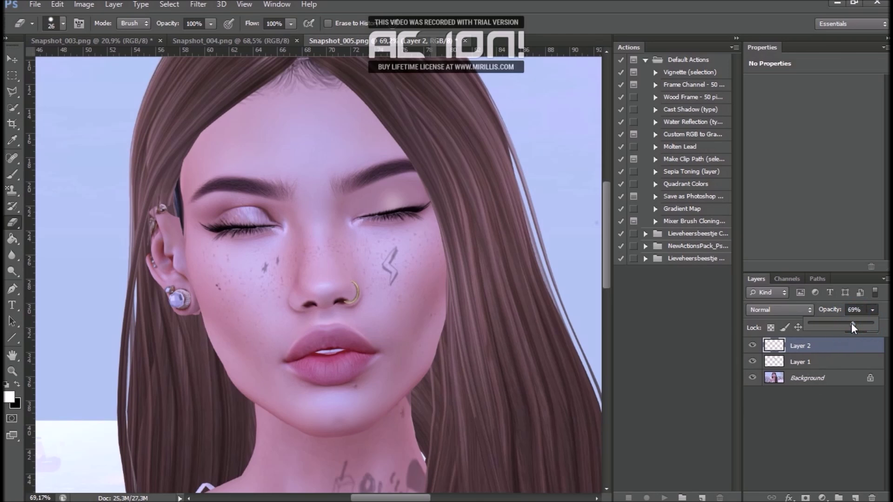
pyautogui.moveTo(851, 323); pyautogui.dragTo(853, 323)
pyautogui.click(794, 349)
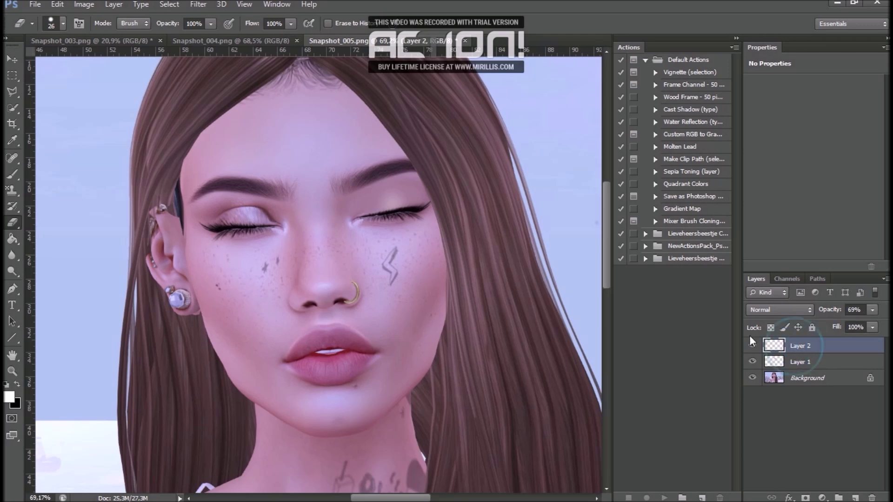
pyautogui.click(119, 4)
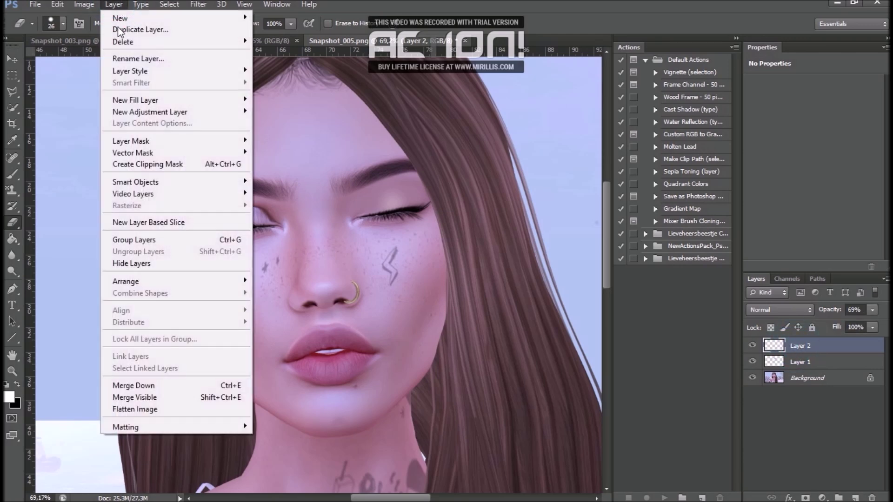
pyautogui.click(158, 409)
pyautogui.scroll(-3, 457, 225)
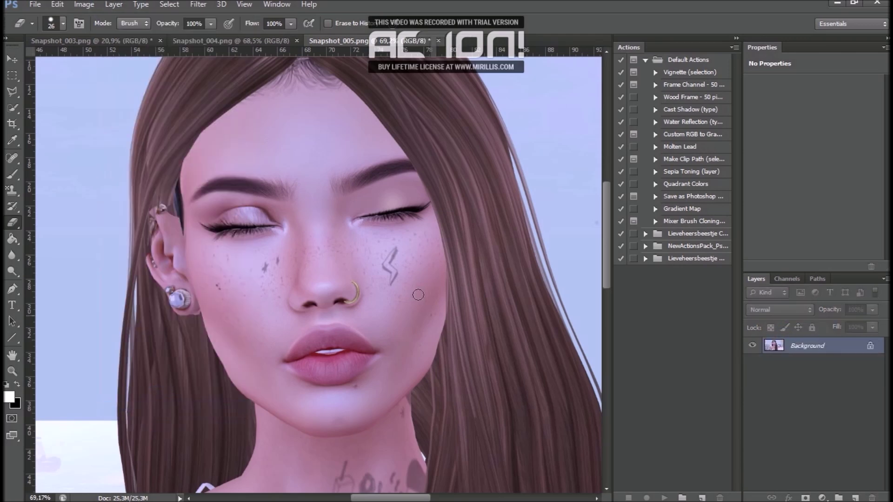
pyautogui.scroll(-2, 457, 225)
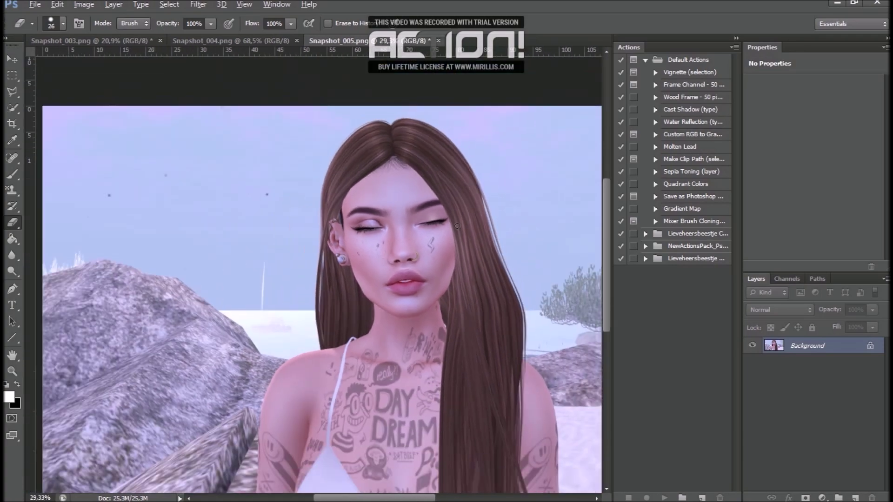
pyautogui.scroll(4, 458, 226)
pyautogui.scroll(-2, 458, 225)
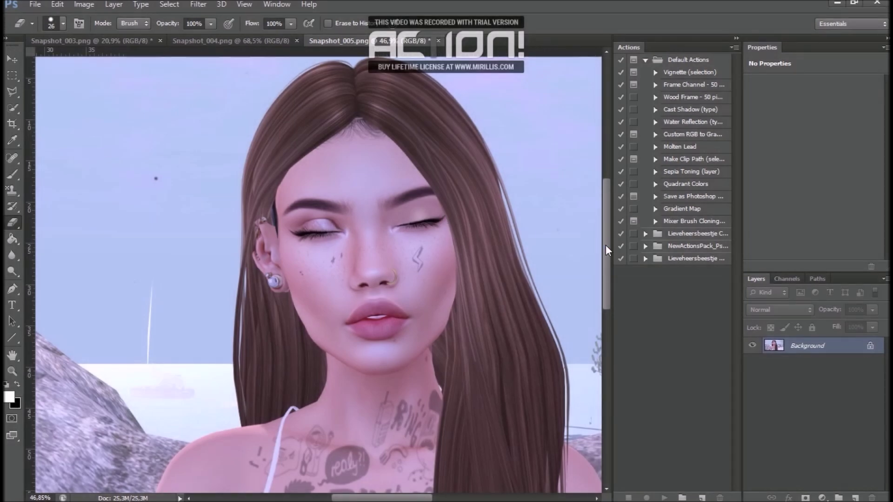
# Tone the midtones at 23% exposure with the 57 px dodge/burn brush between the right-hand brow, inner eye corner and side of the nose.
pyautogui.scroll(7, 485, 226)
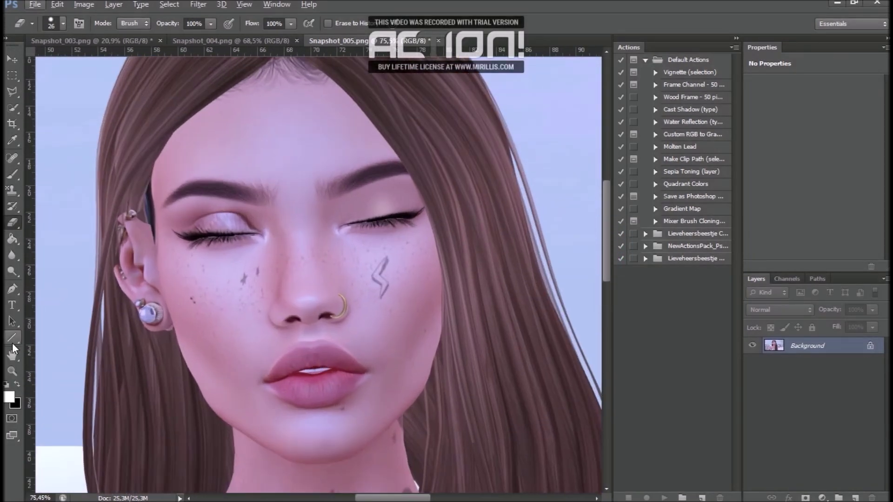
pyautogui.click(12, 271)
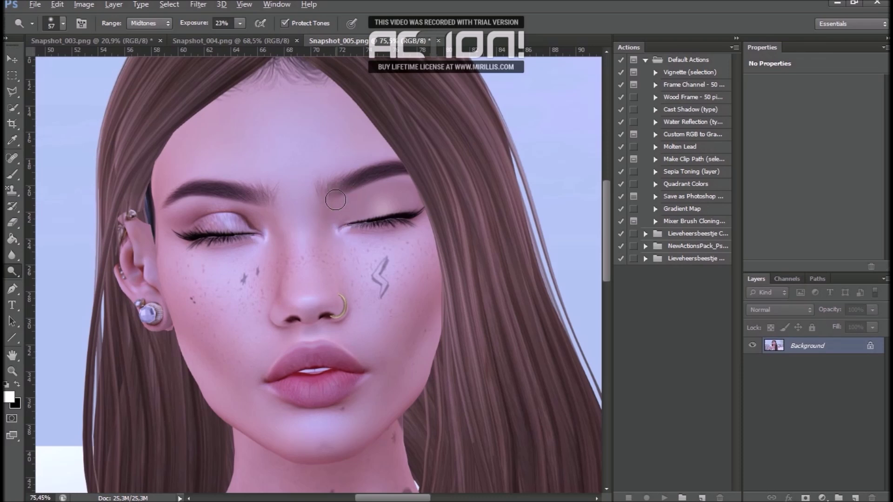
pyautogui.moveTo(334, 165)
pyautogui.mouseDown()
pyautogui.moveTo(363, 263)
pyautogui.moveTo(336, 210)
pyautogui.moveTo(348, 327)
pyautogui.mouseUp()
pyautogui.moveTo(334, 287); pyautogui.dragTo(336, 336)
pyautogui.moveTo(377, 162)
pyautogui.mouseDown()
pyautogui.moveTo(404, 203)
pyautogui.moveTo(369, 216)
pyautogui.mouseUp()
pyautogui.moveTo(367, 180)
pyautogui.mouseDown()
pyautogui.moveTo(348, 236)
pyautogui.moveTo(321, 250)
pyautogui.mouseUp()
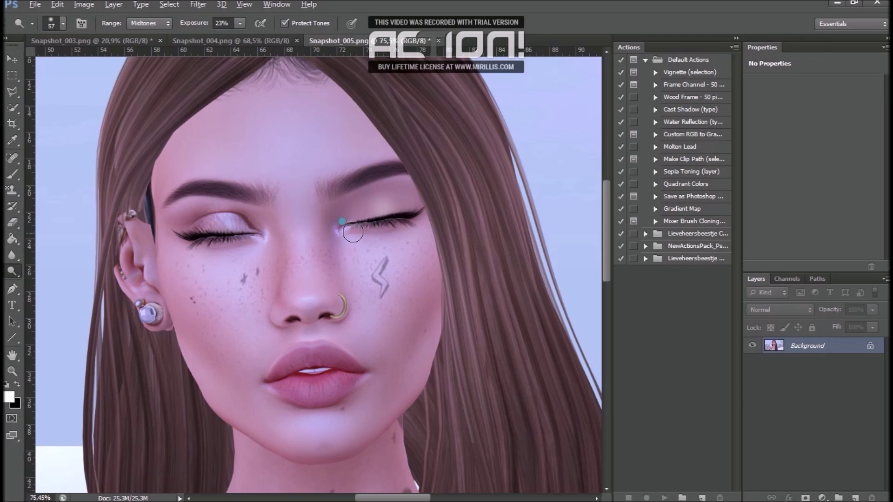
# Reduce the toning brush to 45 px and work over the nose bridge, its sides and the nostrils.
pyautogui.rightClick(403, 249)
pyautogui.moveTo(464, 290); pyautogui.dragTo(460, 290)
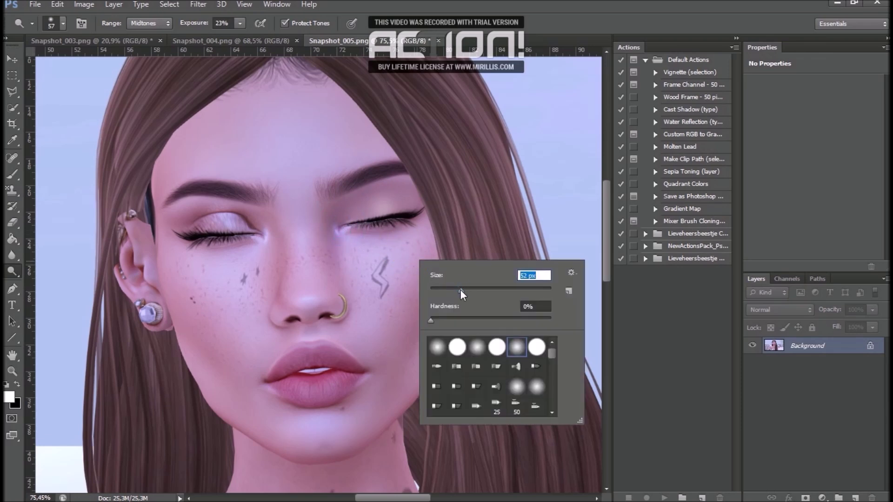
pyautogui.click(300, 296)
pyautogui.click(290, 207)
pyautogui.moveTo(298, 219); pyautogui.dragTo(303, 274)
pyautogui.moveTo(292, 205)
pyautogui.mouseDown()
pyautogui.moveTo(306, 300)
pyautogui.moveTo(305, 318)
pyautogui.moveTo(289, 321)
pyautogui.mouseUp()
pyautogui.click(300, 305)
pyautogui.click(314, 314)
pyautogui.click(262, 291)
pyautogui.click(268, 288)
pyautogui.click(318, 184)
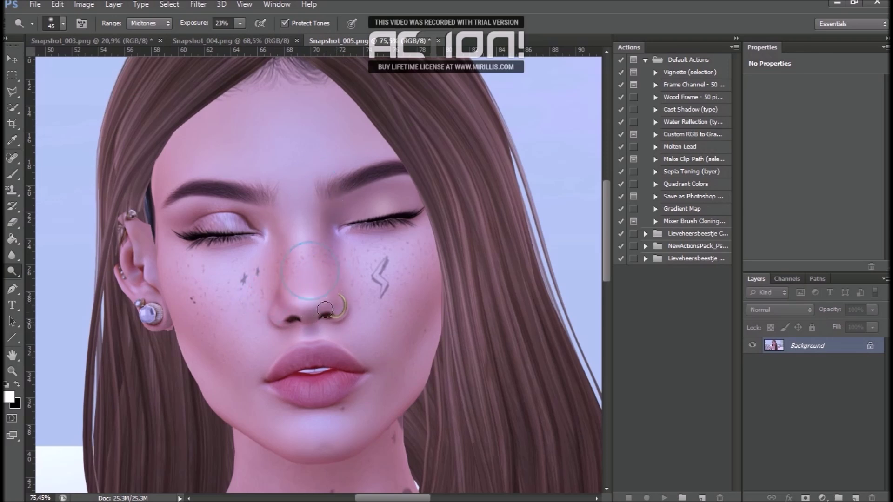
# Tone the right-hand eyelid and its inner corner below the brow with the 45 px brush.
pyautogui.click(380, 203)
pyautogui.click(340, 201)
pyautogui.click(342, 221)
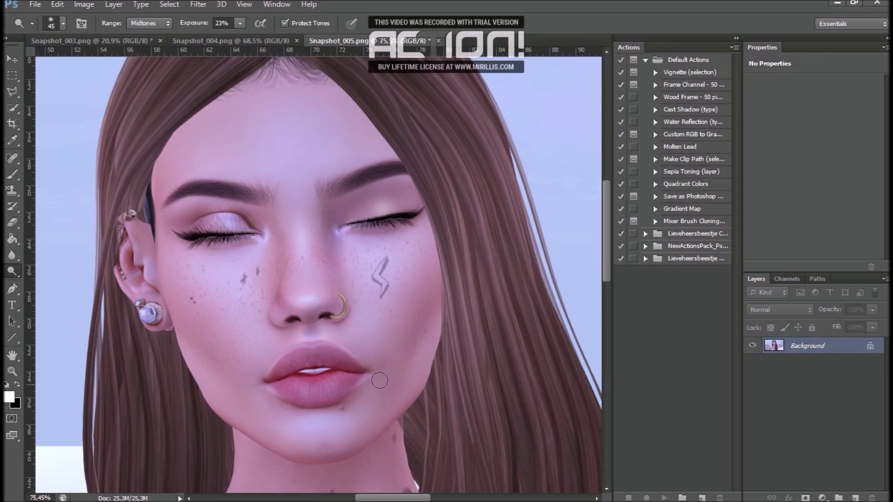
pyautogui.scroll(-5, 357, 220)
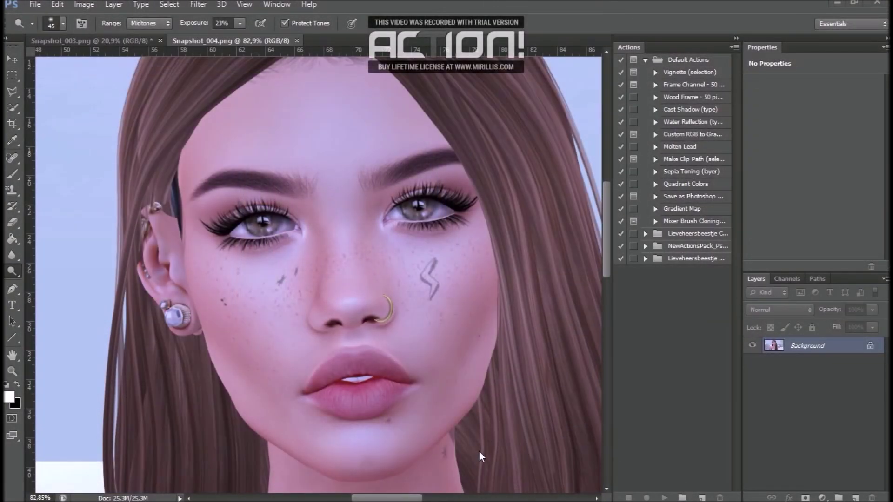
# Add a new empty layer in Snapshot_004.png and set up the hard round brush at 7 px with 100% hardness.
pyautogui.click(856, 499)
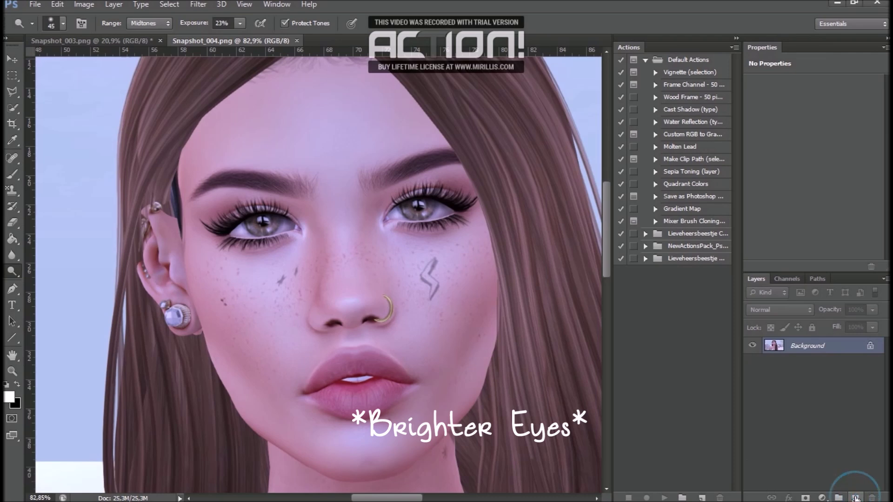
pyautogui.click(856, 499)
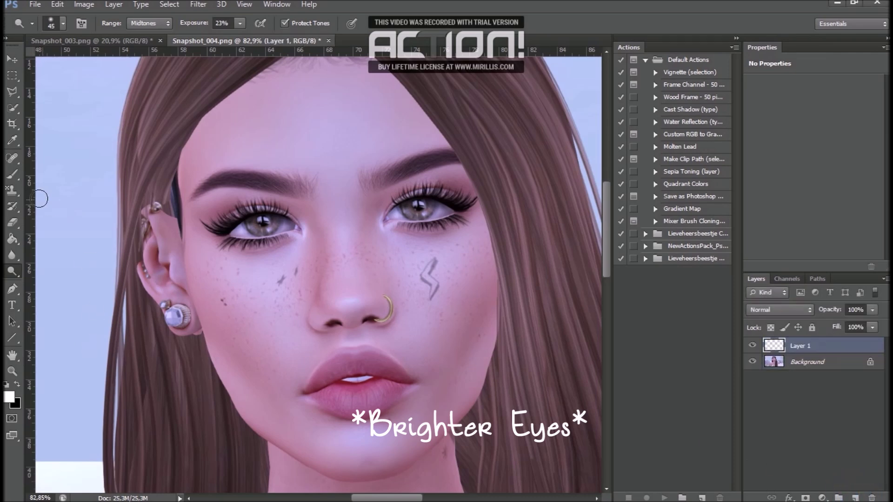
pyautogui.click(14, 176)
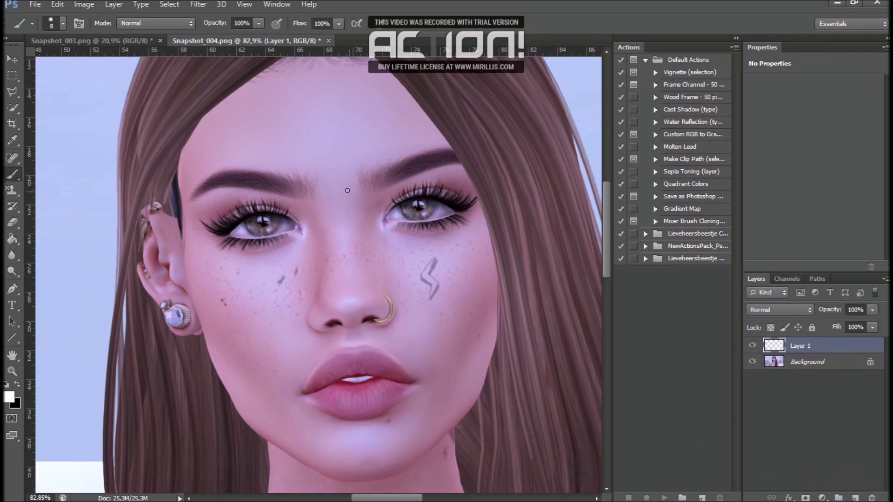
pyautogui.rightClick(367, 225)
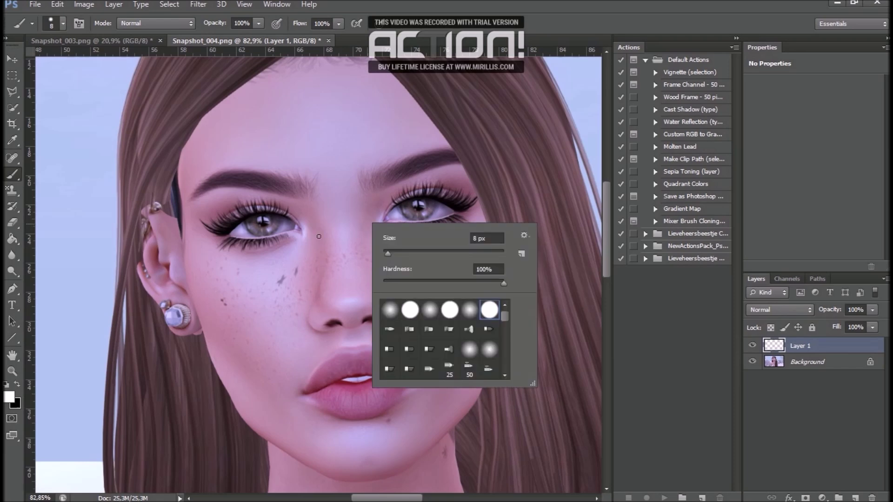
pyautogui.moveTo(389, 252); pyautogui.dragTo(386, 253)
pyautogui.click(607, 207)
# Paint small white light reflections over the pupil and lower iris of the right-hand eye.
pyautogui.scroll(10, 512, 168)
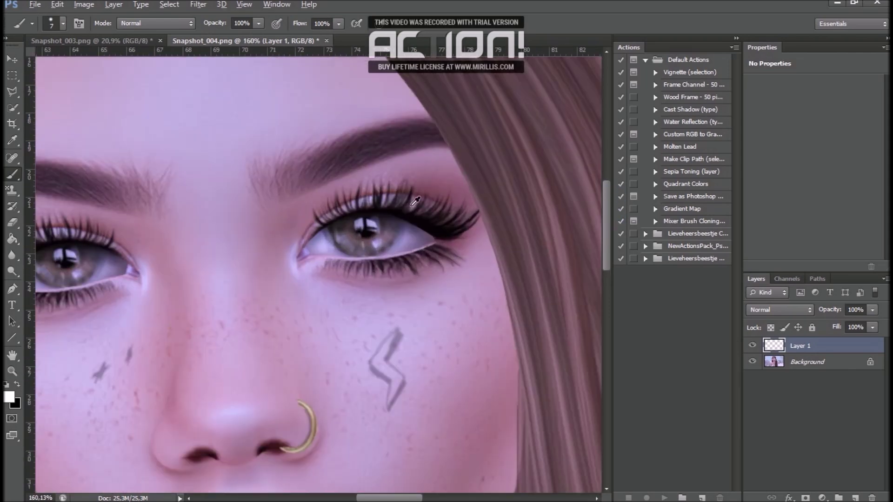
pyautogui.scroll(-1, 311, 264)
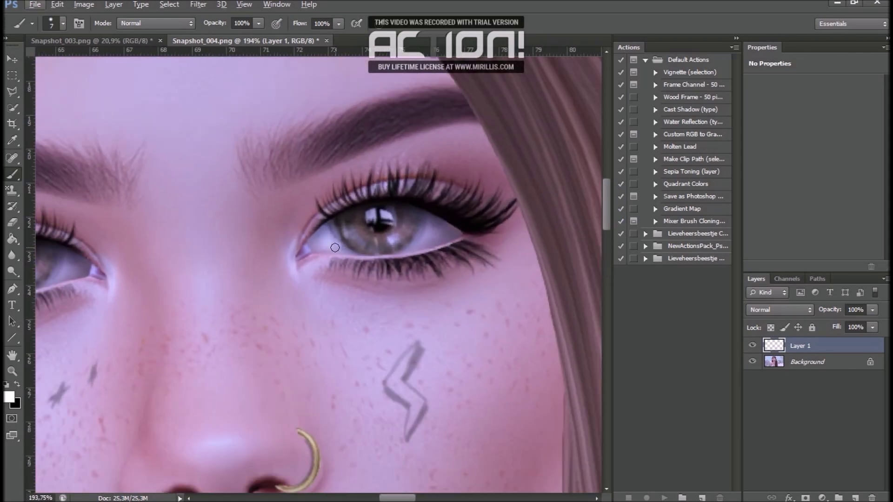
pyautogui.scroll(-3, 335, 247)
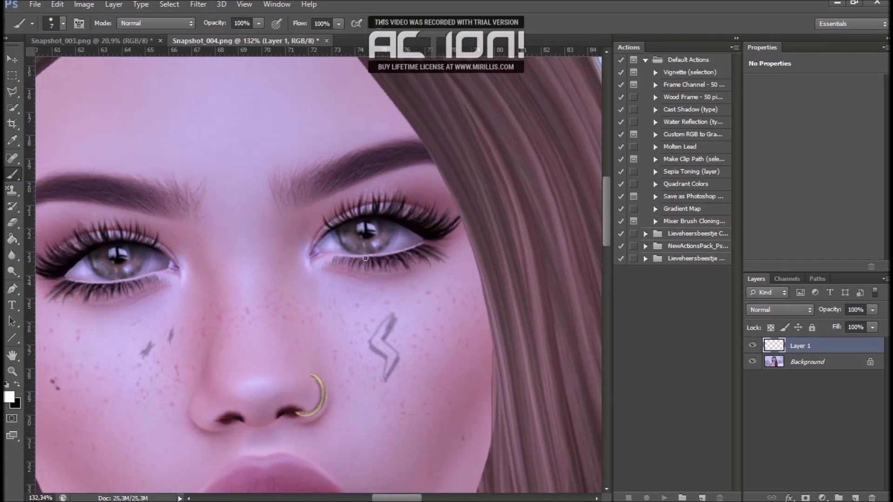
pyautogui.click(361, 227)
pyautogui.click(369, 226)
pyautogui.click(375, 243)
pyautogui.click(364, 246)
# Reduce the brush to 3 px and paint white highlights on the right-hand eye's inner corner and along its lower waterline.
pyautogui.rightClick(403, 245)
pyautogui.moveTo(438, 280); pyautogui.dragTo(433, 282)
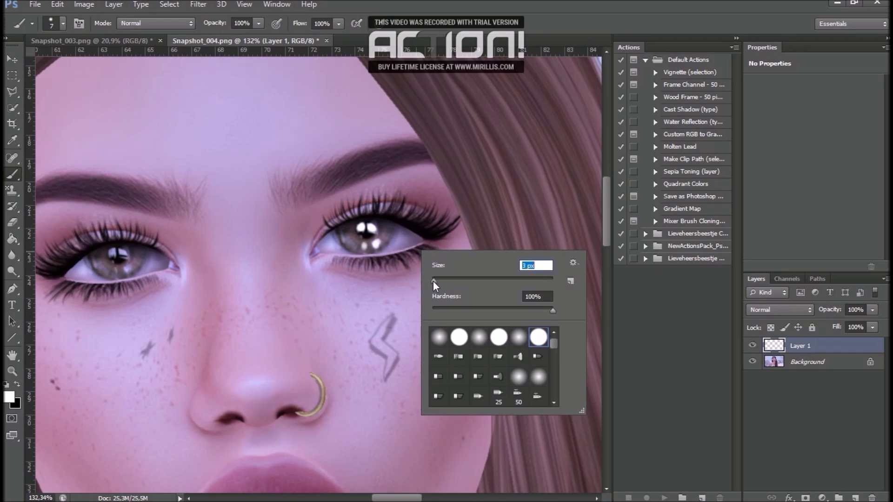
pyautogui.click(313, 255)
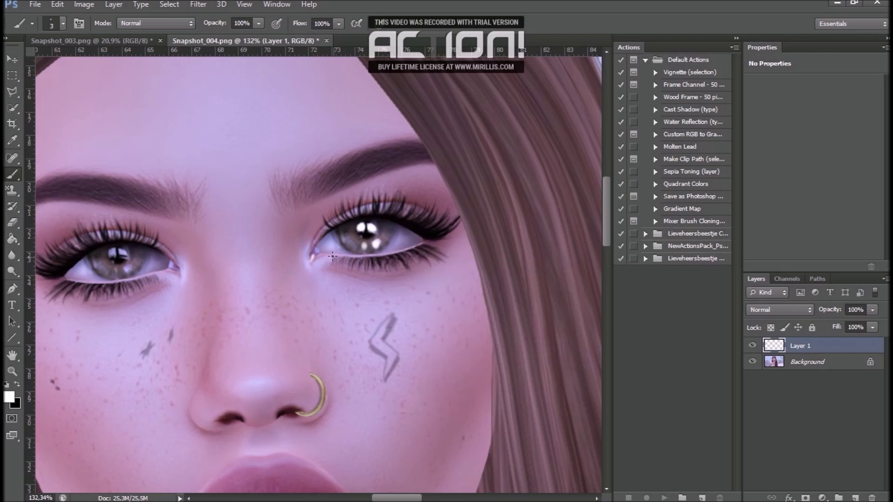
pyautogui.moveTo(422, 240); pyautogui.dragTo(327, 241)
pyautogui.hotkey('ctrl', 'z')
pyautogui.moveTo(423, 240); pyautogui.dragTo(325, 259)
# Lower the eye highlight layer's opacity to 67%.
pyautogui.scroll(-3, 354, 255)
pyautogui.click(875, 307)
pyautogui.moveTo(849, 325); pyautogui.dragTo(829, 338)
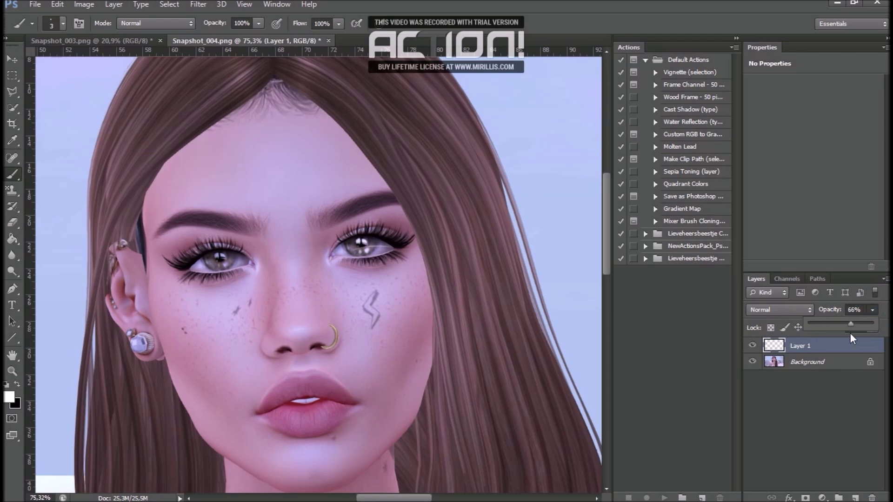
pyautogui.scroll(-3, 255, 290)
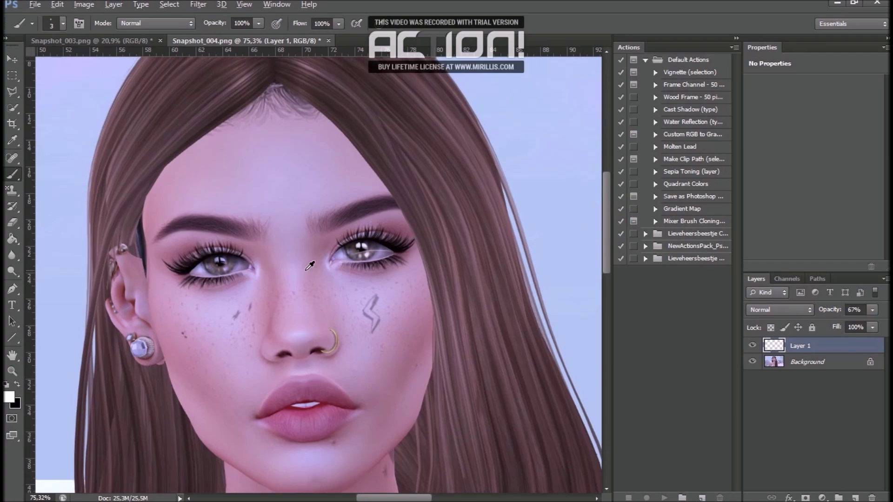
pyautogui.scroll(-1, 256, 290)
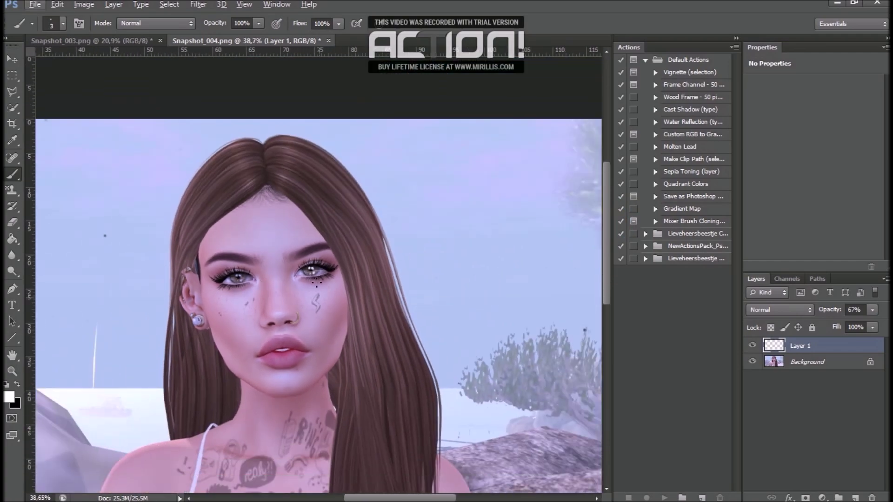
pyautogui.scroll(-1, 317, 281)
pyautogui.scroll(3, 273, 205)
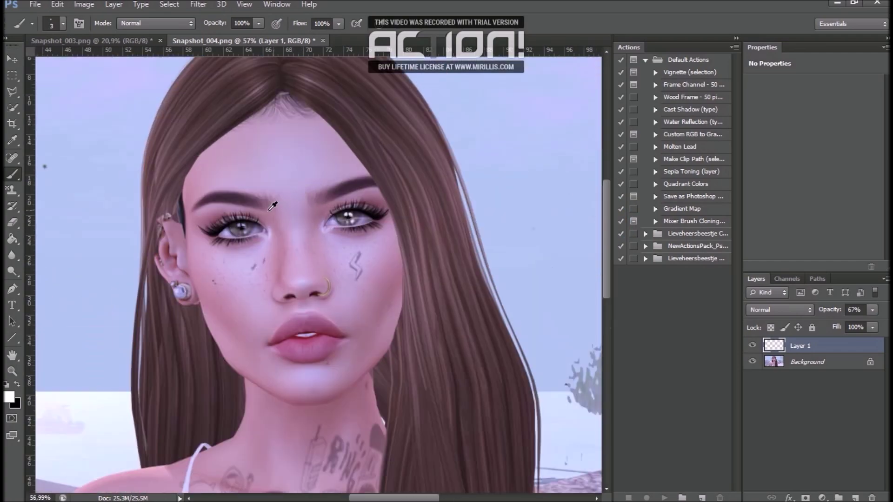
pyautogui.scroll(2, 273, 205)
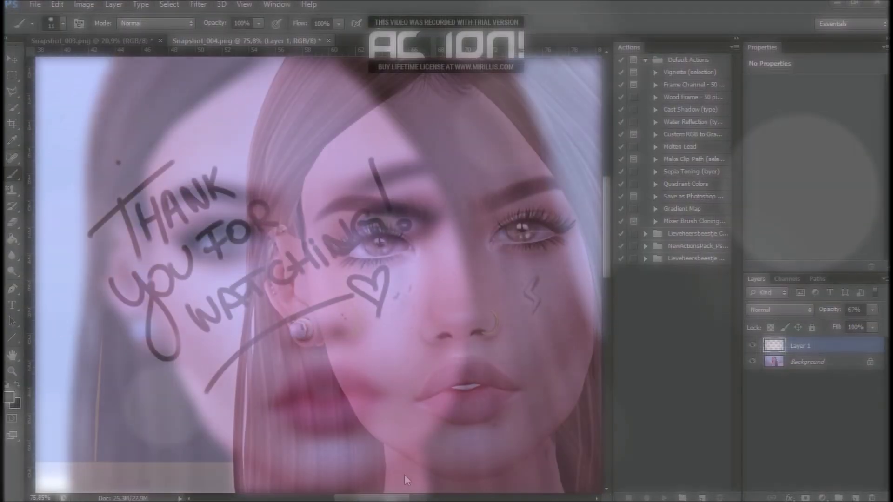